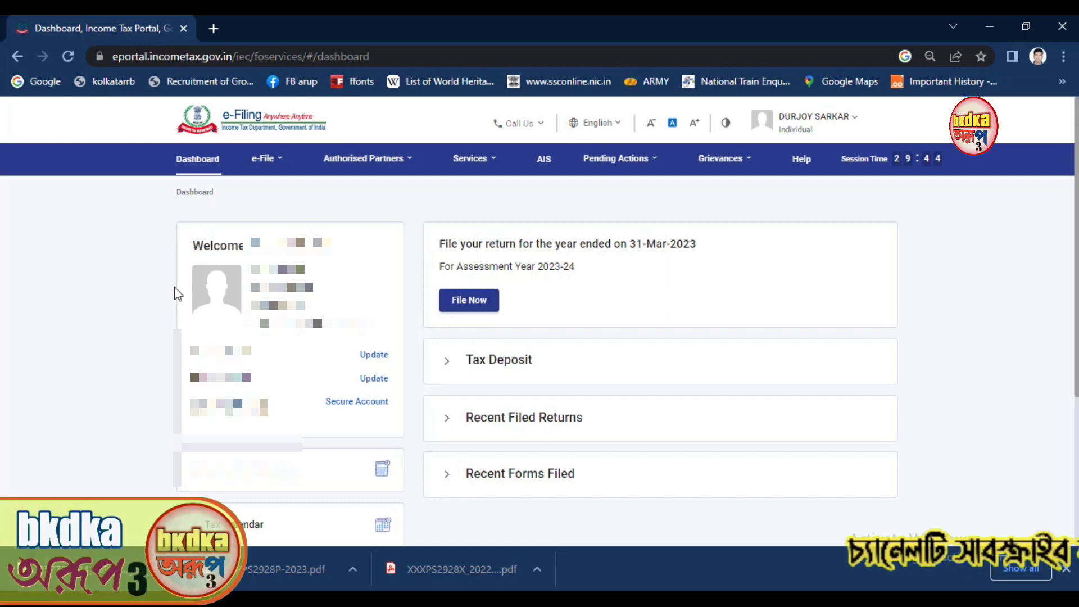
Open the Form 26AS view from the income tax return options and accept the disclaimer about redirection to the TDS-CPC website.
{"action": "left_click", "coordinate": [363, 159]}
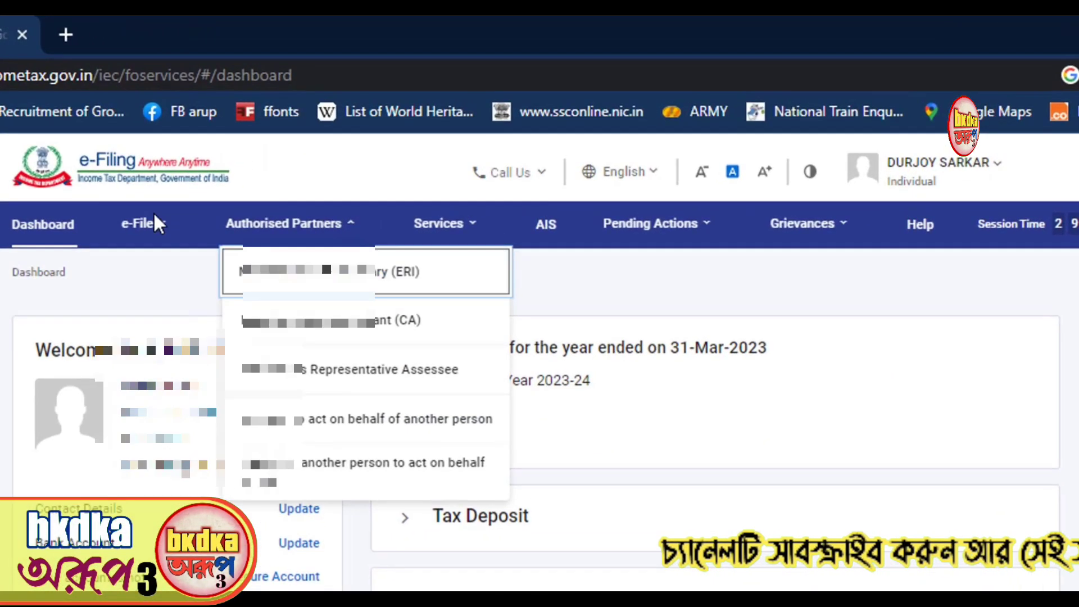
{"action": "left_click", "coordinate": [260, 157]}
{"action": "mouse_move", "coordinate": [161, 265]}
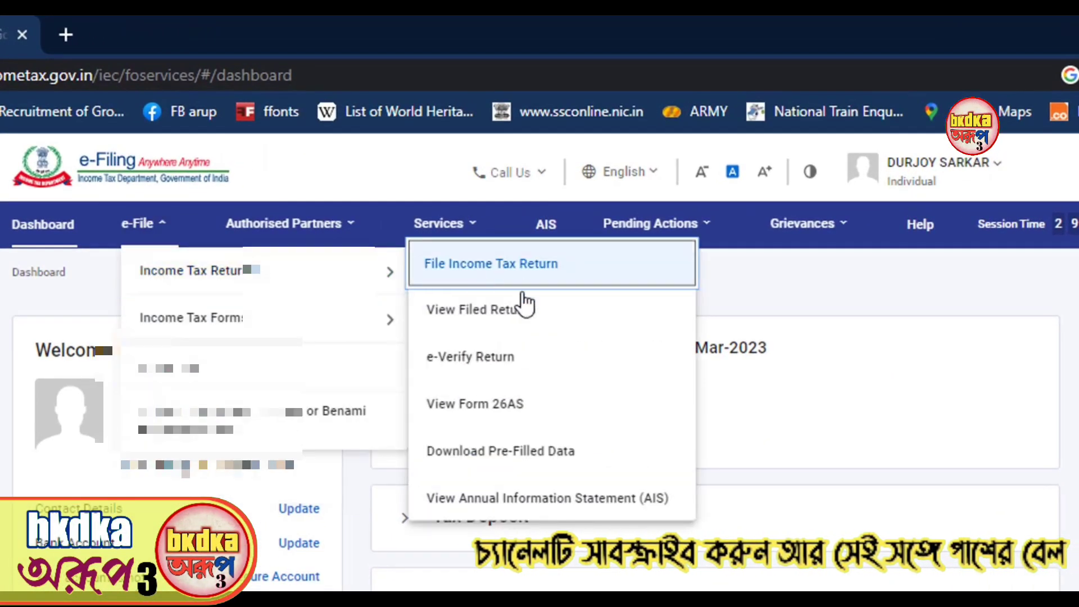
{"action": "left_click", "coordinate": [483, 424]}
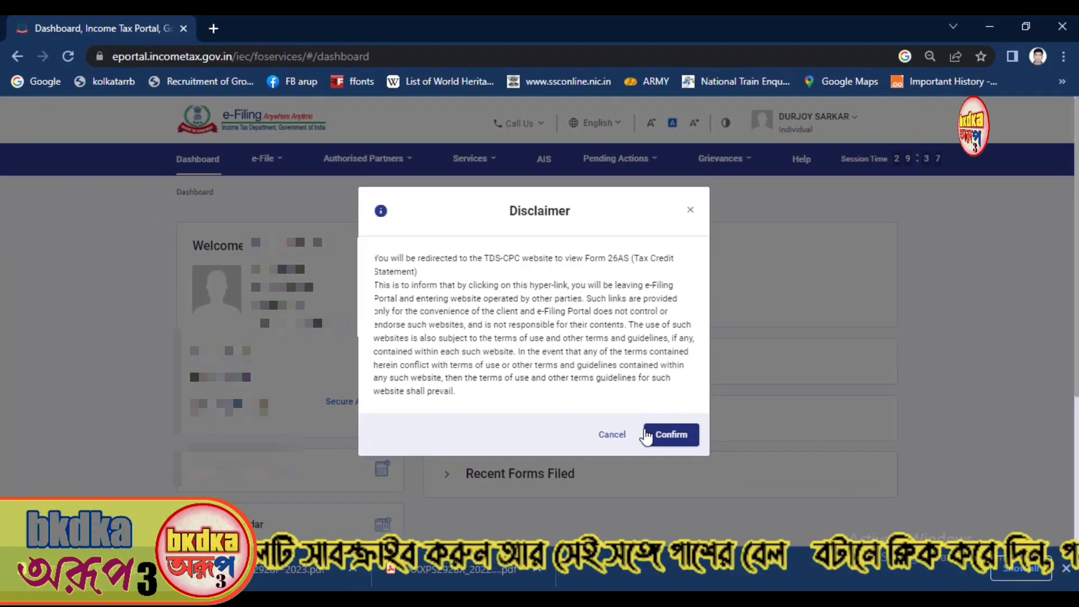
{"action": "left_click", "coordinate": [681, 469]}
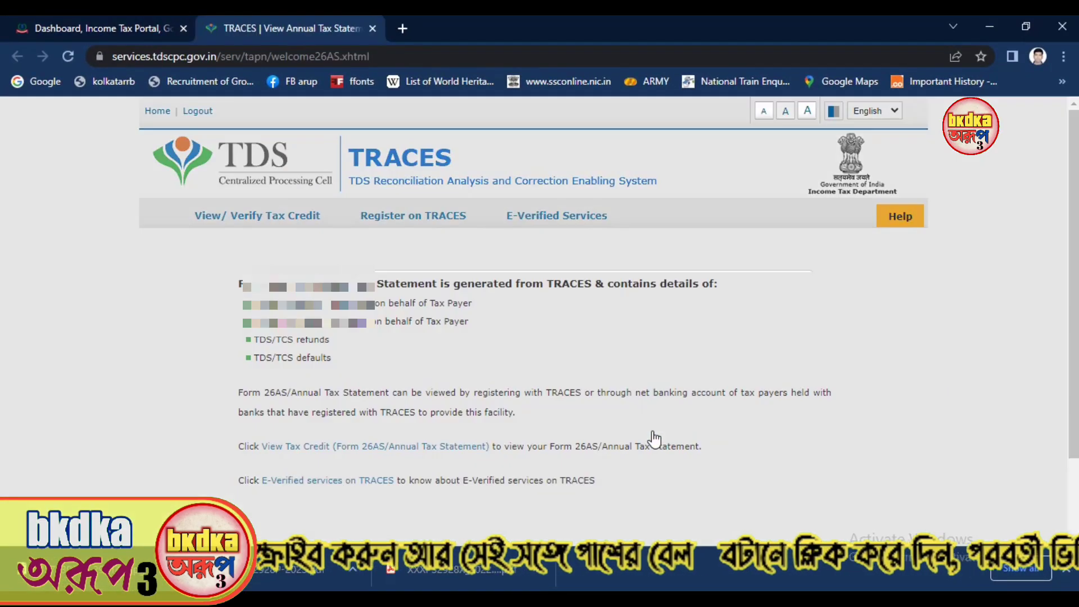
Agree to the Form 16/16A usage terms on TRACES and open the View Tax Credit (Form 26AS/Annual Tax Statement) page.
{"action": "left_click", "coordinate": [271, 328]}
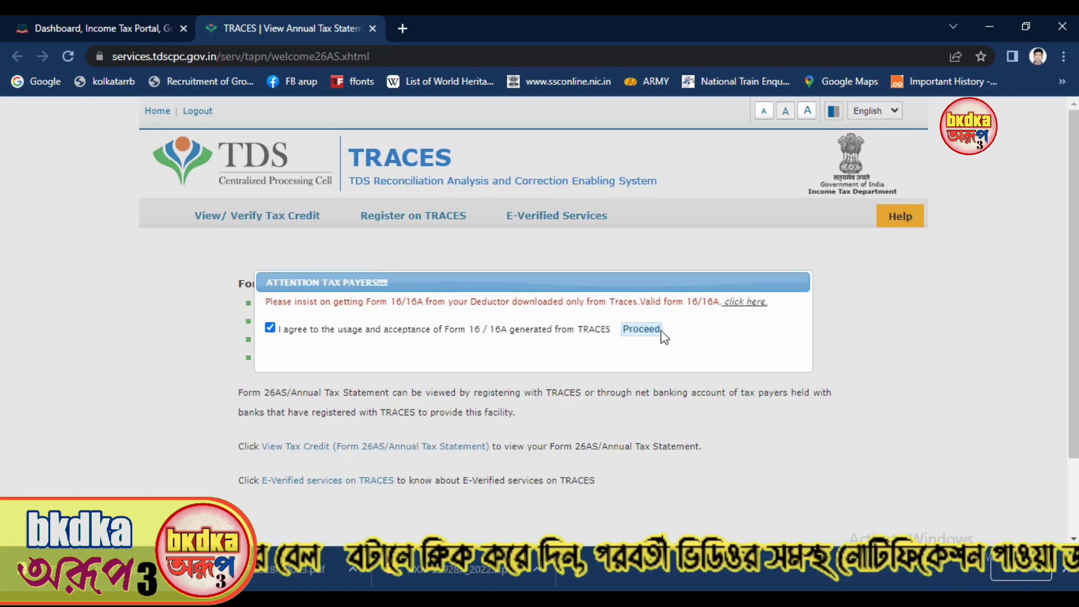
{"action": "left_click", "coordinate": [644, 330]}
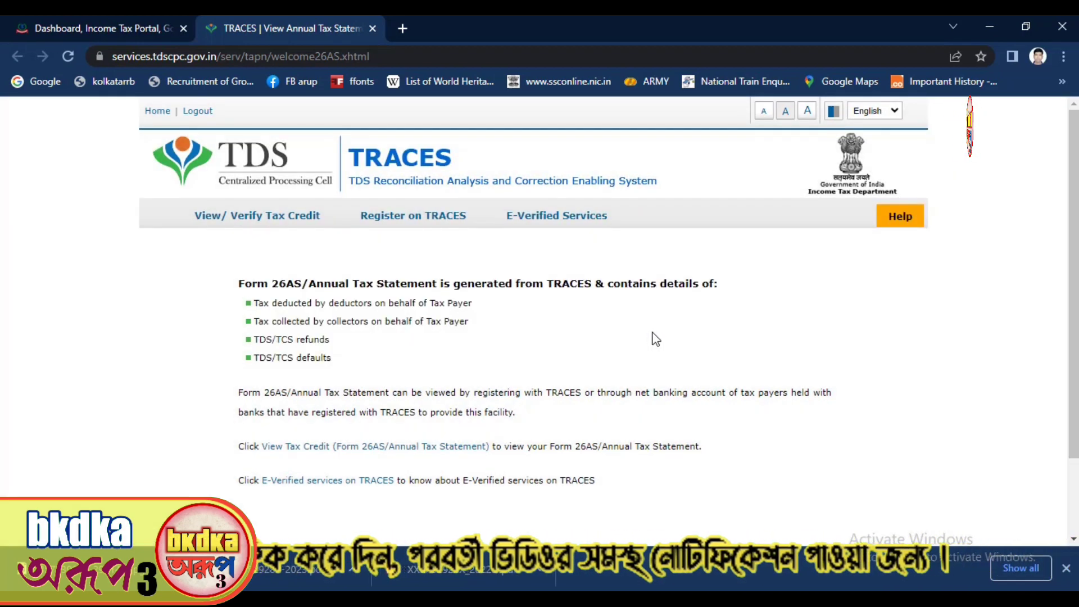
{"action": "scroll", "coordinate": [656, 338], "scroll_direction": "down", "scroll_amount": 2}
{"action": "left_click", "coordinate": [324, 359]}
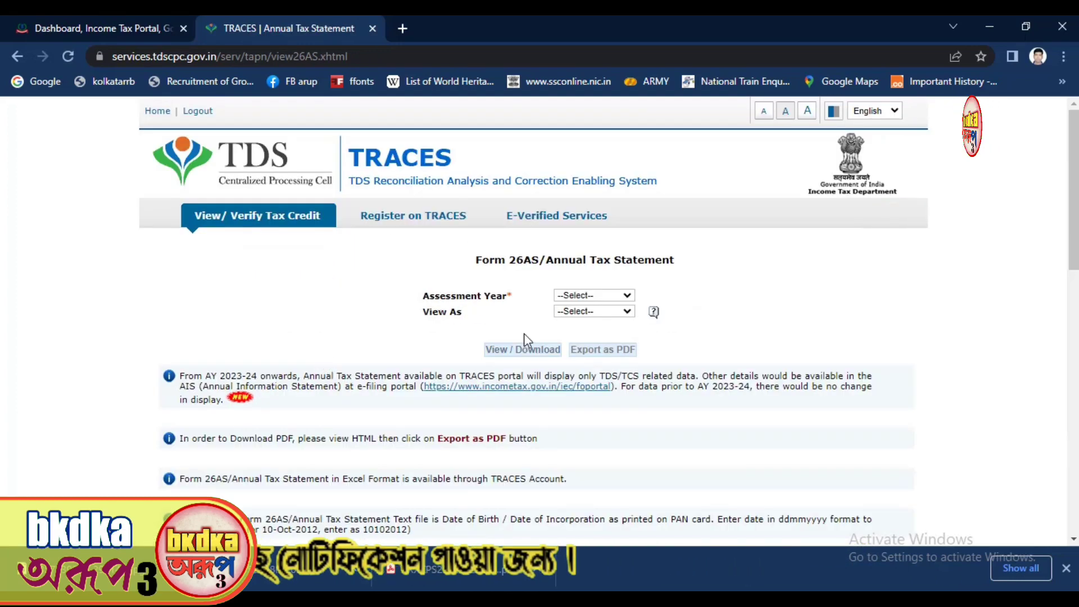
Generate the Form 26AS statement for assessment year 2023-24 in HTML view and open its exported PDF.
{"action": "left_click", "coordinate": [590, 296]}
{"action": "left_click", "coordinate": [596, 475]}
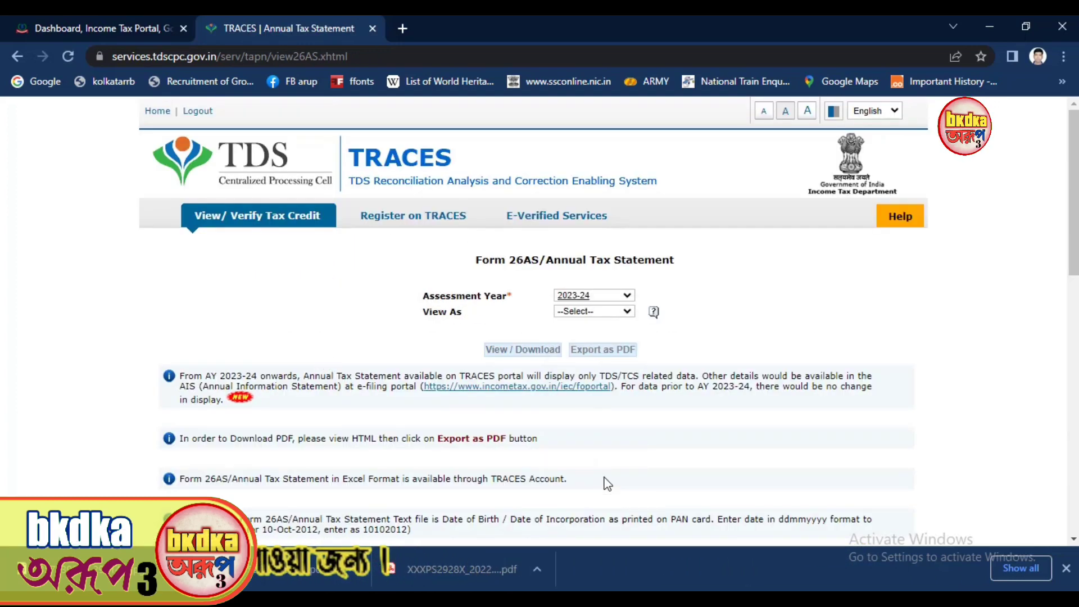
{"action": "left_click", "coordinate": [587, 312]}
{"action": "left_click", "coordinate": [577, 335]}
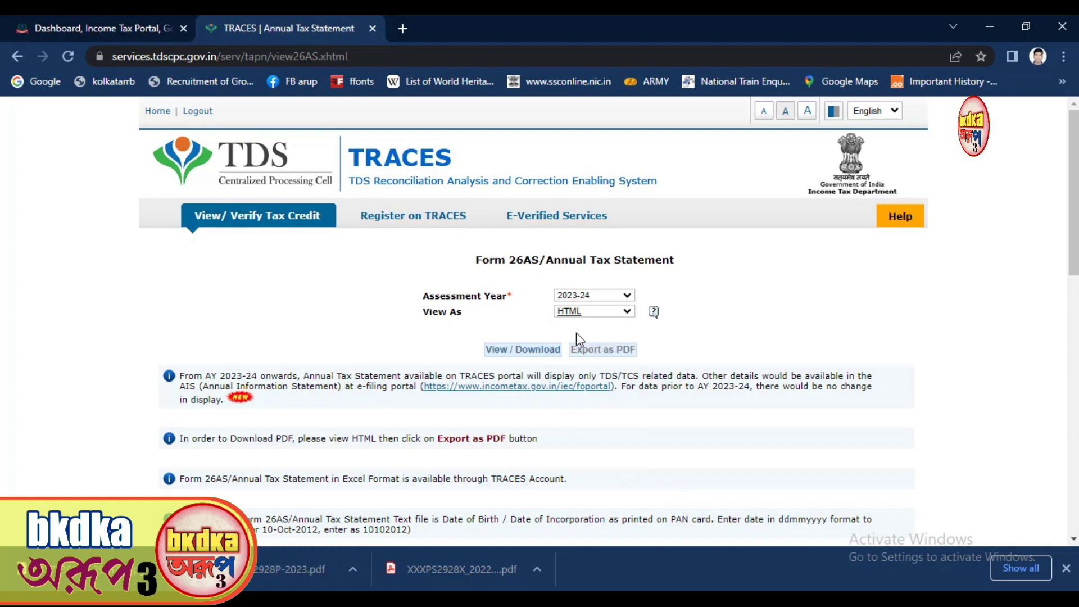
{"action": "left_click", "coordinate": [509, 353]}
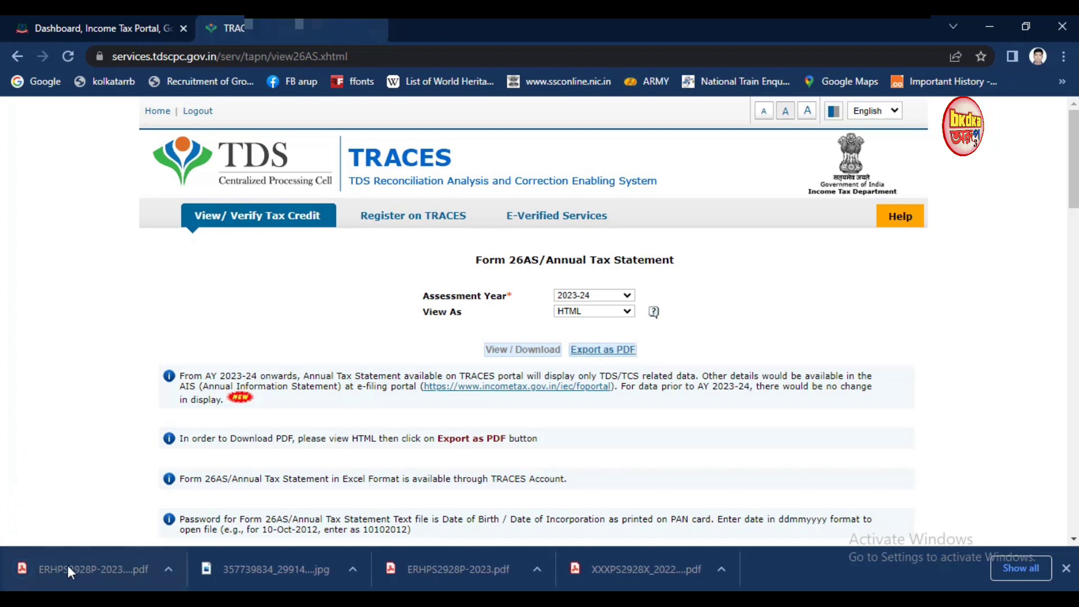
{"action": "left_click", "coordinate": [68, 569]}
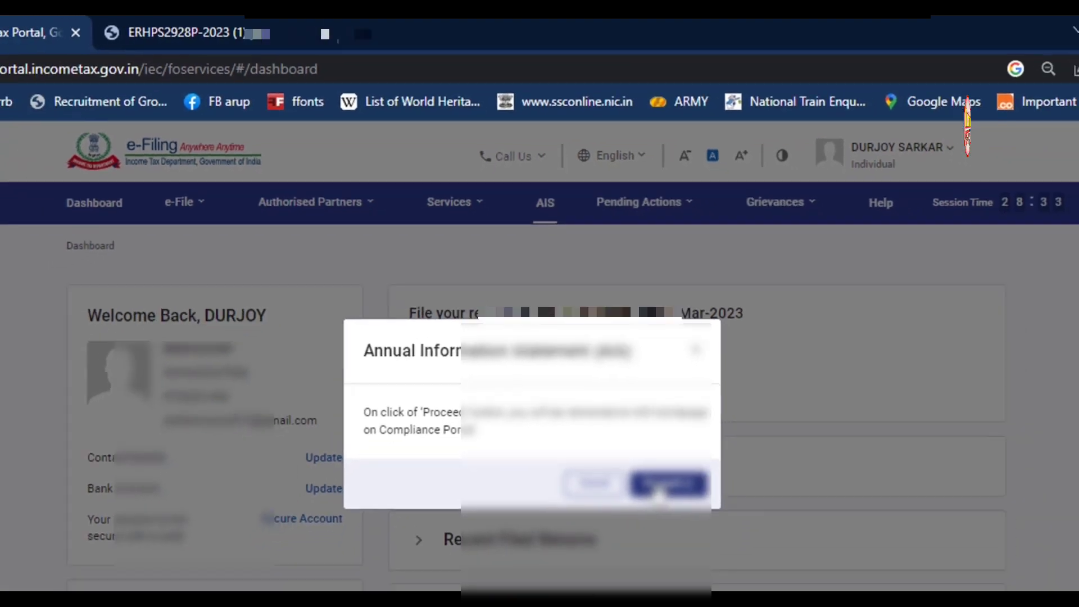
Proceed to the AIS compliance portal and download the F.Y. 2022-23 Annual Information Statement as PDF.
{"action": "left_click", "coordinate": [683, 550]}
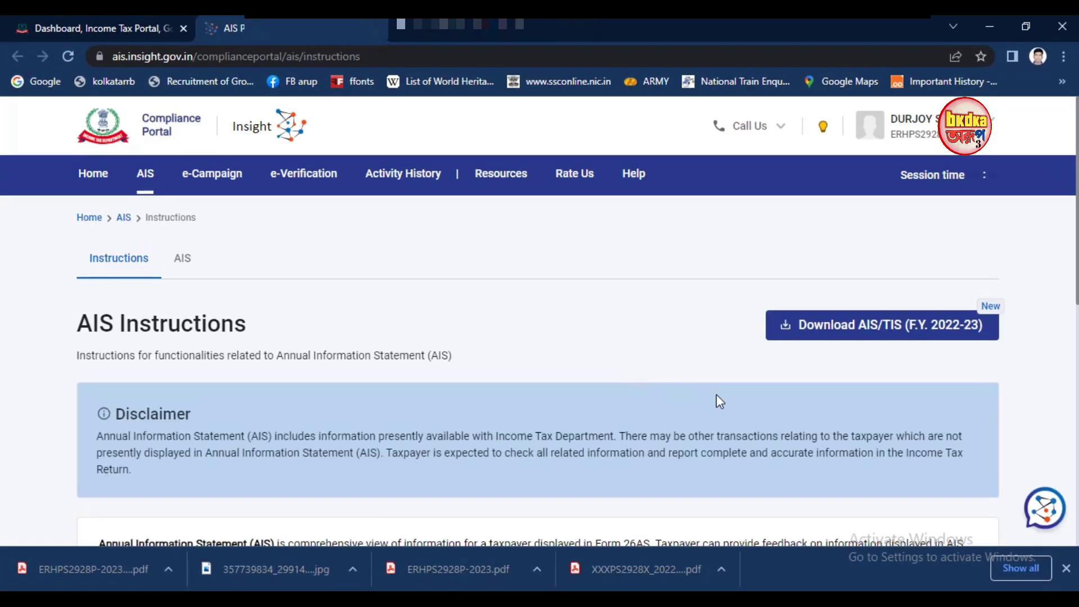
{"action": "left_click", "coordinate": [861, 343]}
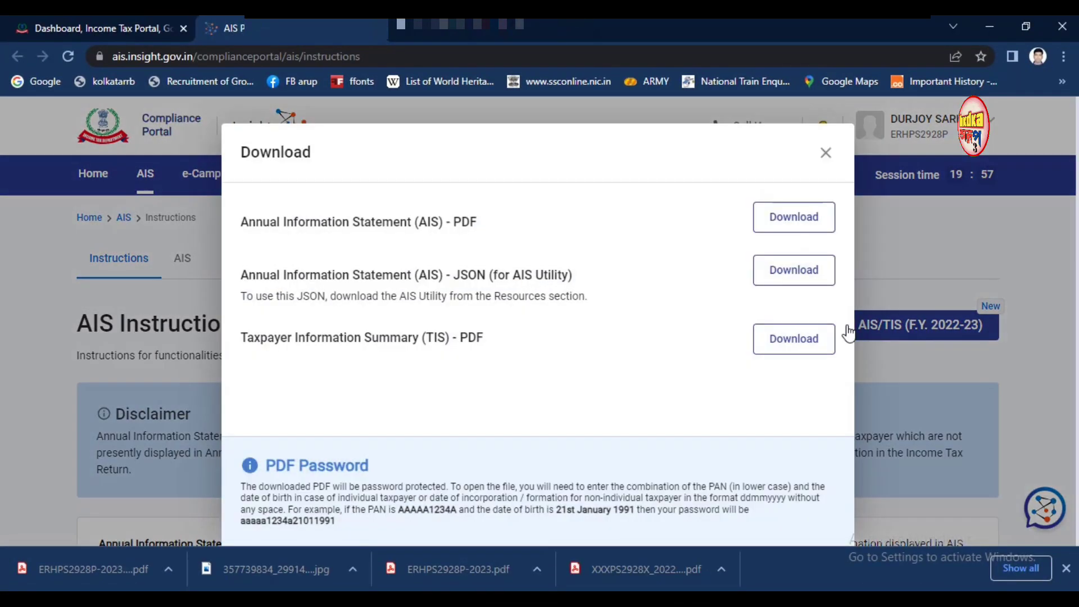
{"action": "left_click", "coordinate": [793, 222]}
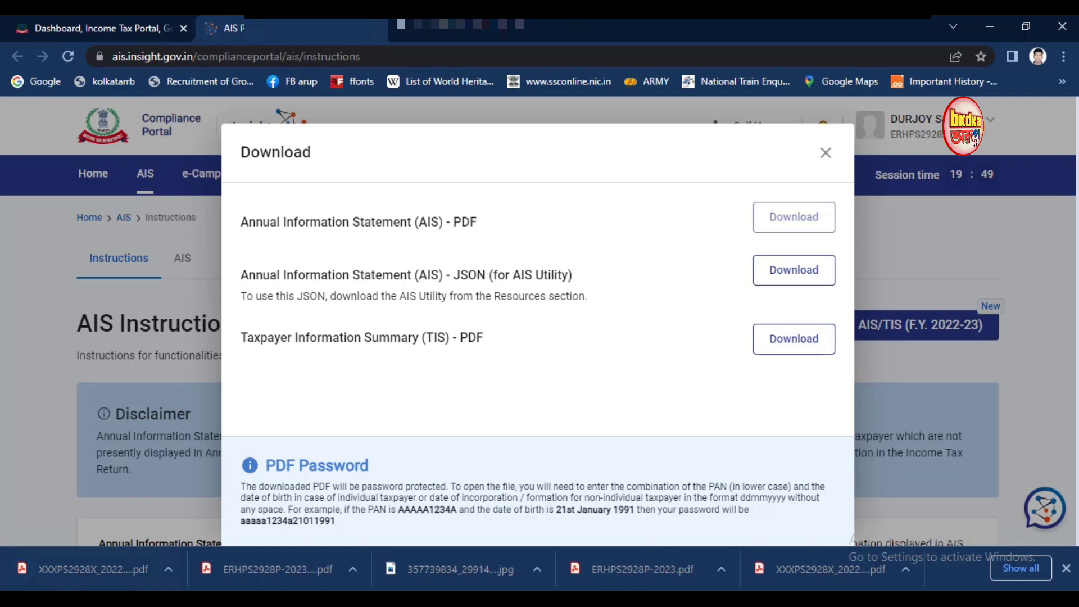
Unlock the downloaded AIS PDF with its password and check the deposit interest amount paid or credited in Part B1.
{"action": "left_click", "coordinate": [64, 568]}
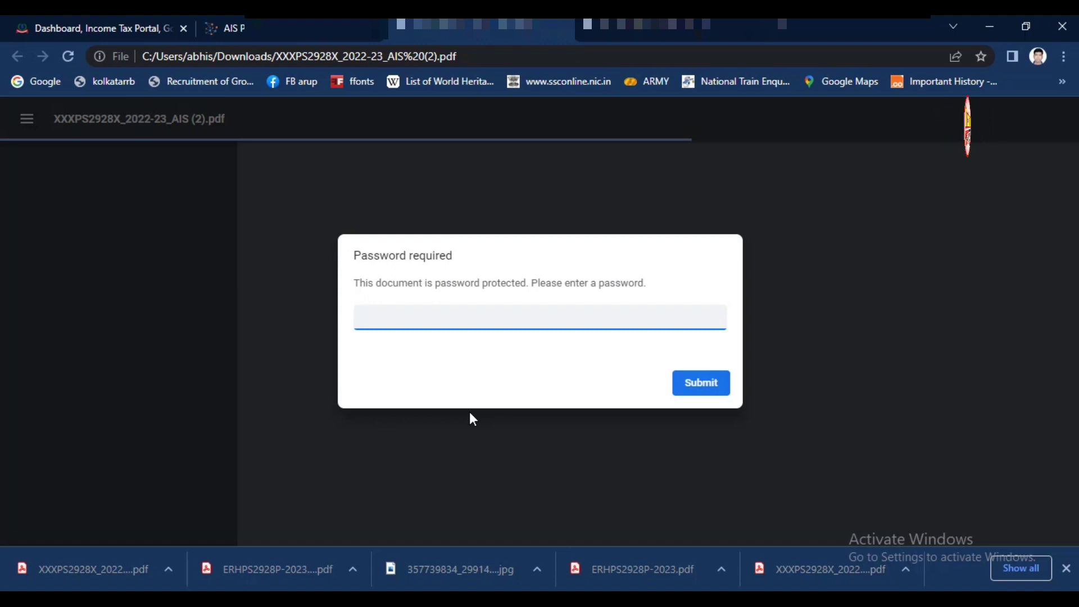
{"action": "key", "text": "ctrl+v"}
{"action": "left_click", "coordinate": [687, 393]}
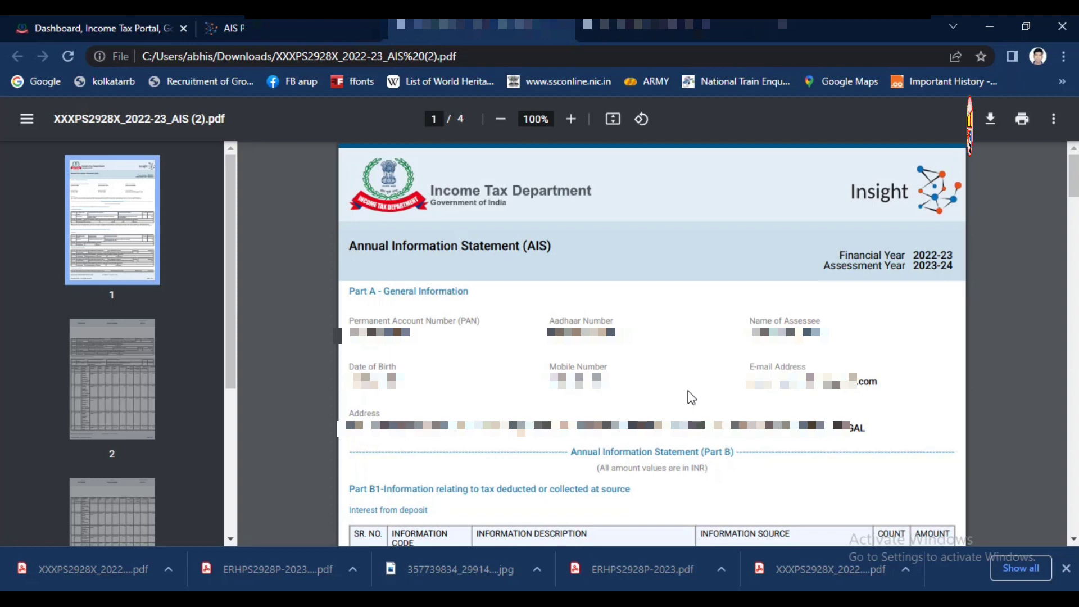
{"action": "scroll", "coordinate": [691, 397], "scroll_direction": "down", "scroll_amount": 5}
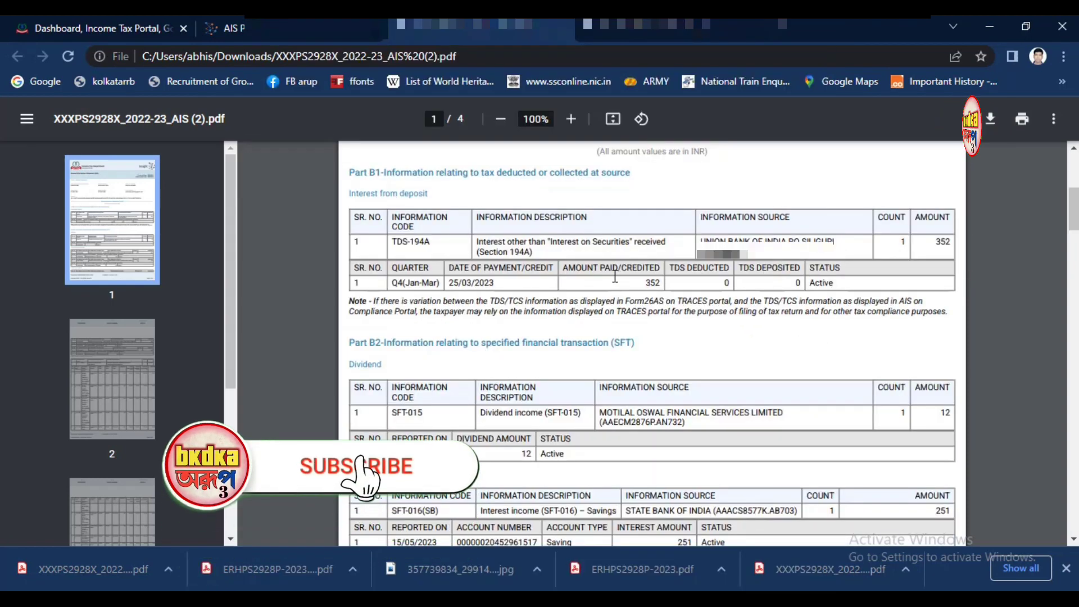
{"action": "double_click", "coordinate": [650, 281]}
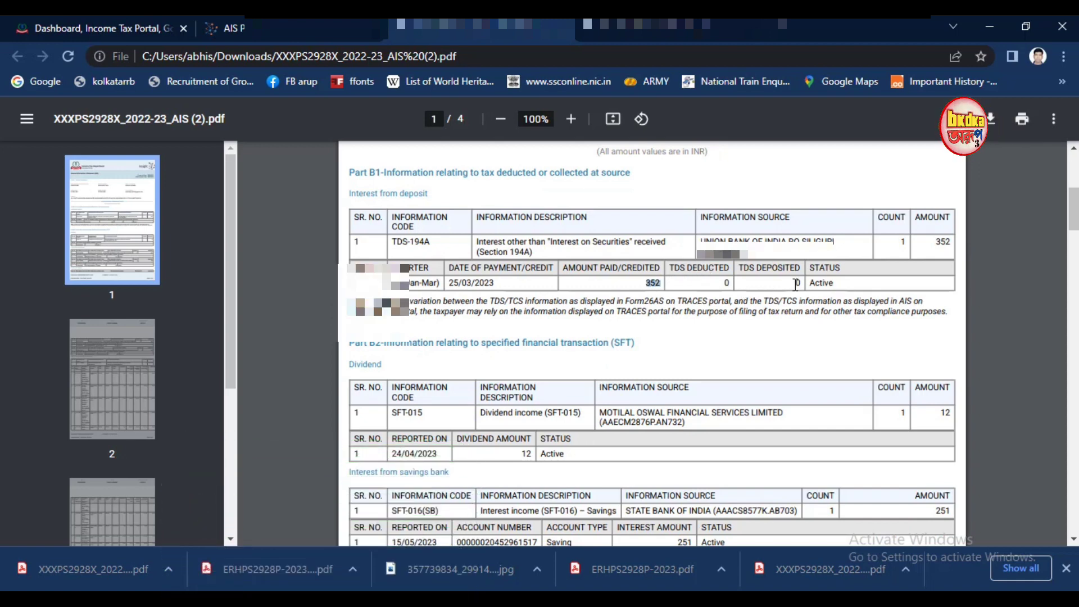
Return to the e-Filing dashboard and begin an income tax return for assessment year 2023-24 (Current A.Y.) in online mode.
{"action": "left_click", "coordinate": [95, 29]}
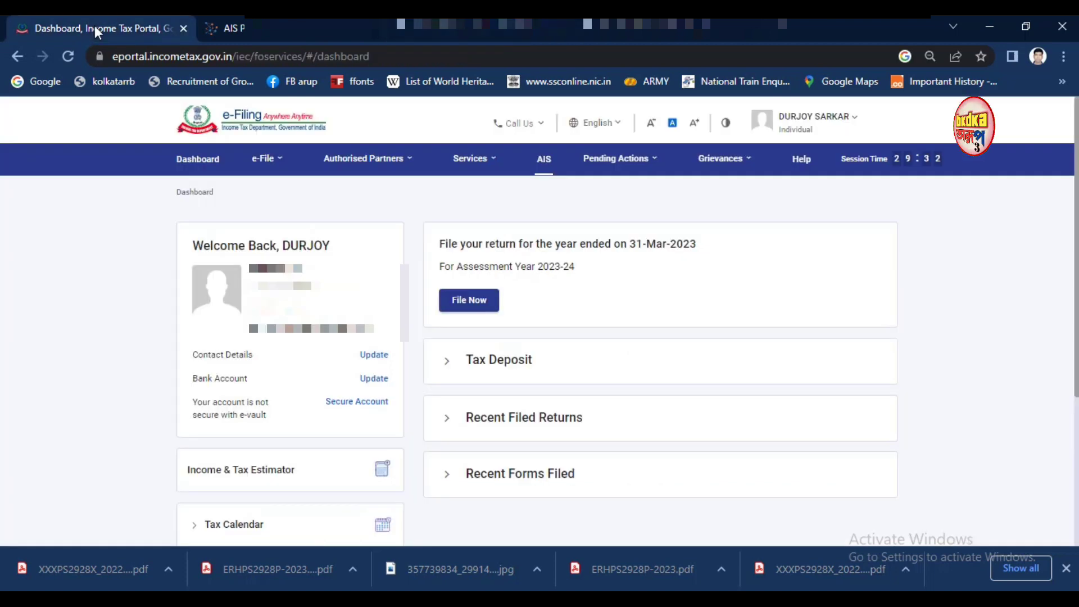
{"action": "left_click", "coordinate": [471, 301]}
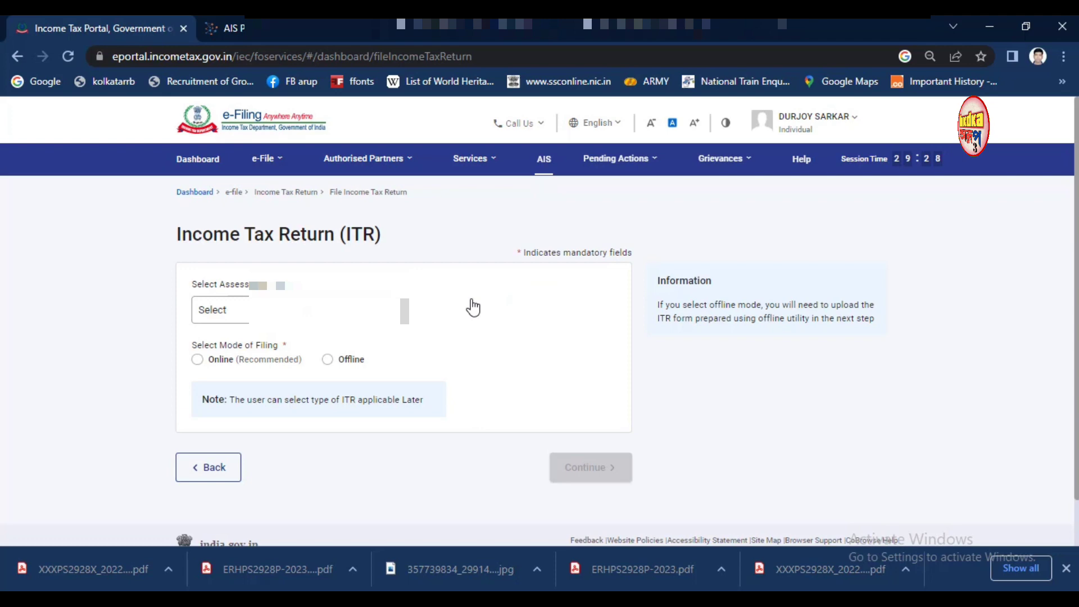
{"action": "left_click", "coordinate": [361, 310]}
{"action": "left_click", "coordinate": [229, 370]}
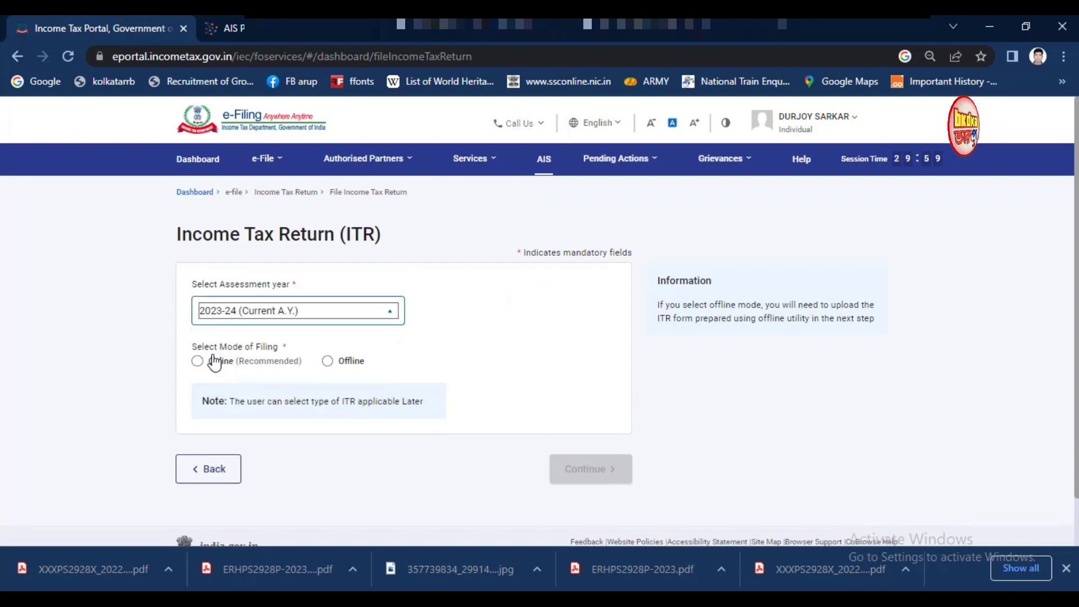
{"action": "left_click", "coordinate": [198, 360]}
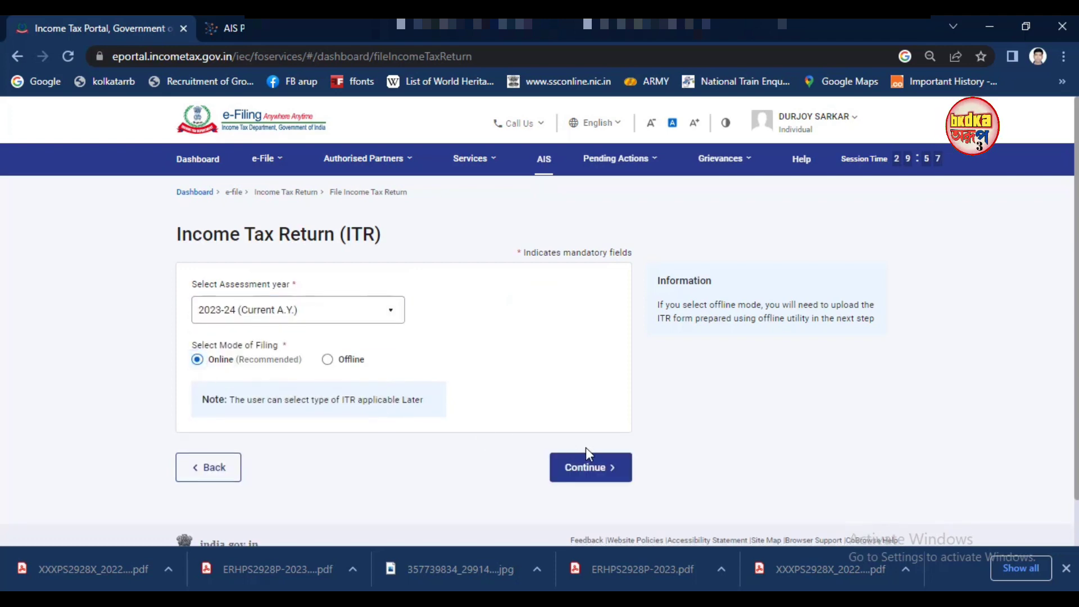
{"action": "left_click", "coordinate": [591, 467]}
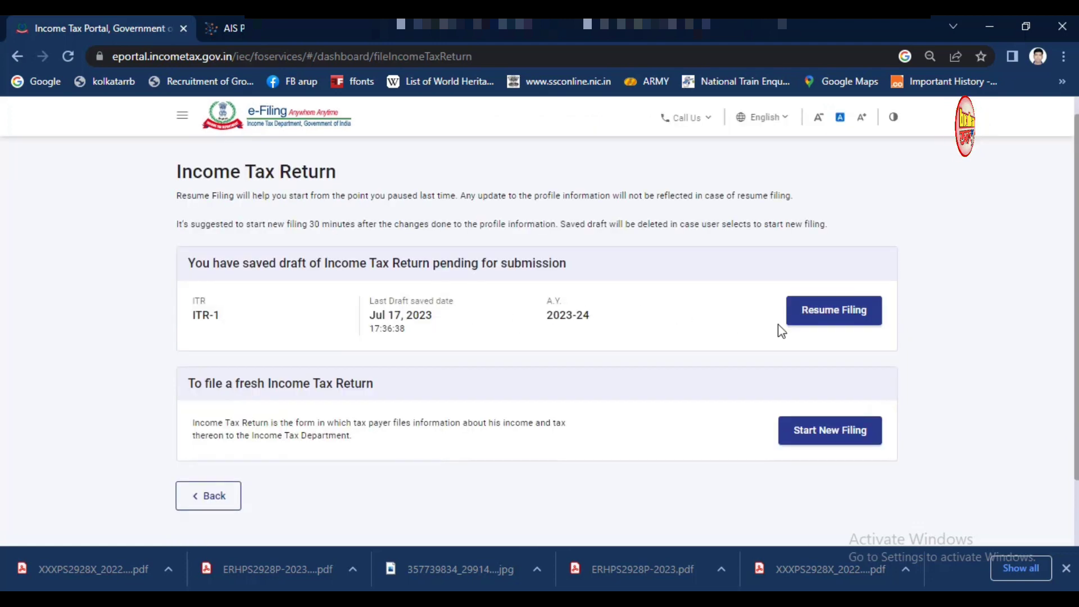
Try to resume the saved ITR-1 draft, and start a new filing with the Individual status.
{"action": "left_click", "coordinate": [827, 321]}
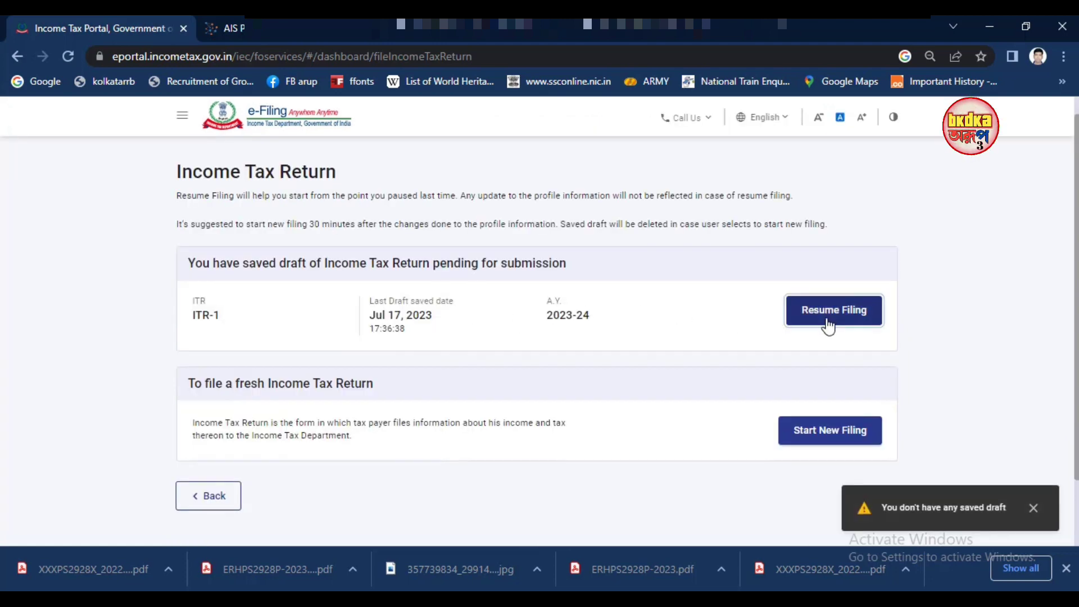
{"action": "left_click", "coordinate": [1034, 507]}
{"action": "left_click", "coordinate": [822, 432]}
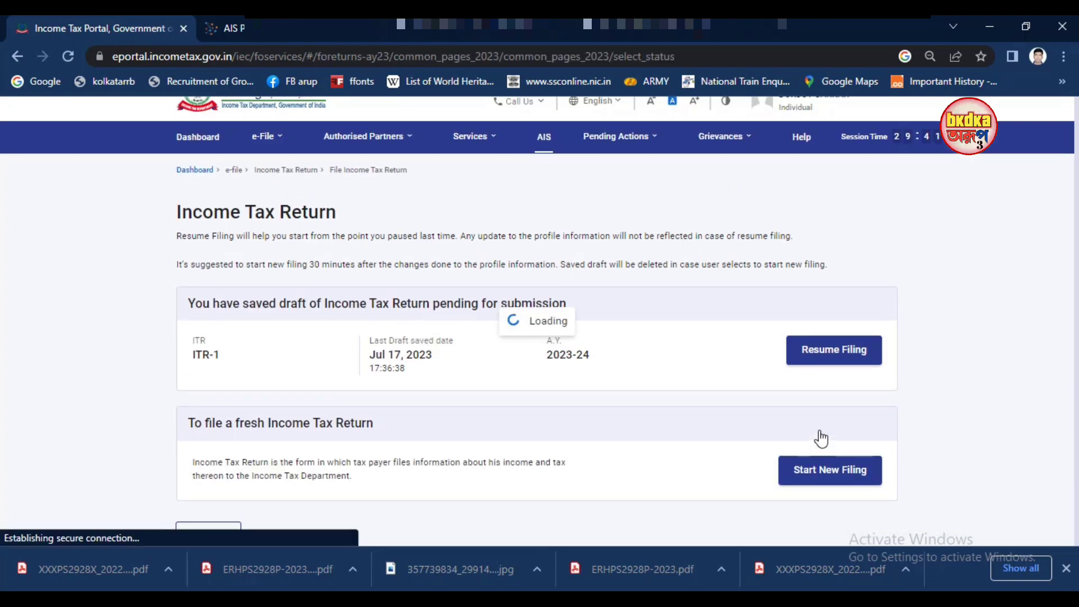
{"action": "left_click", "coordinate": [210, 317]}
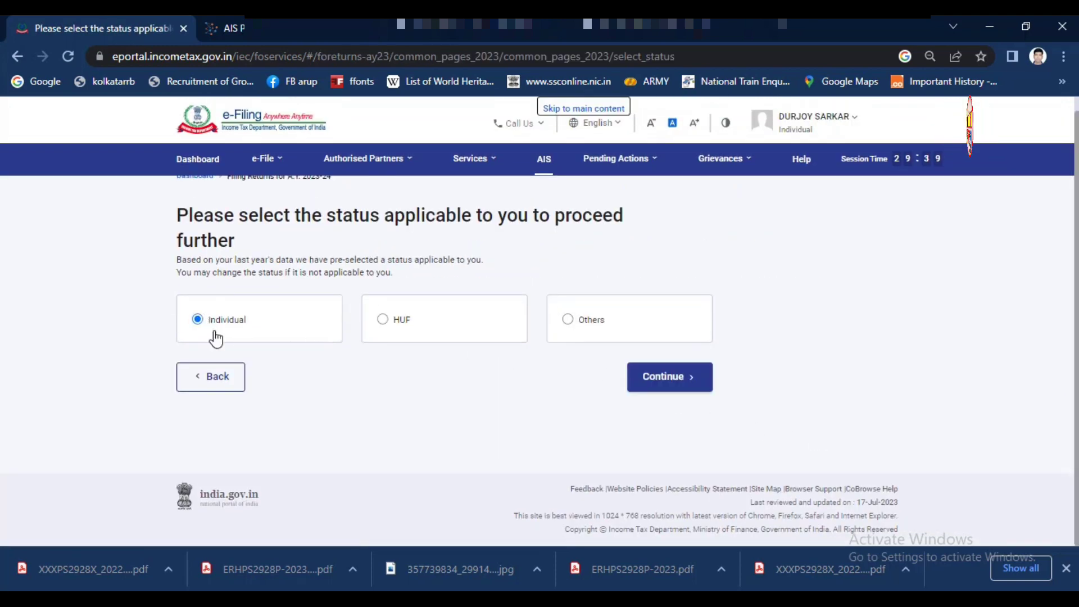
{"action": "left_click", "coordinate": [656, 378]}
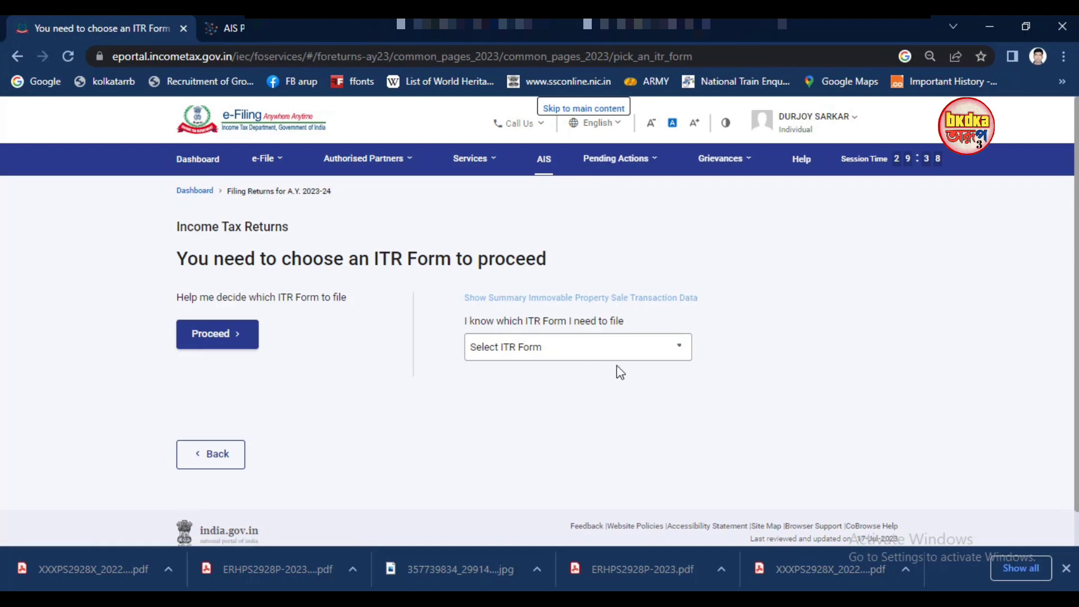
Choose ITR-1 as the form to file and get started with the return.
{"action": "left_click", "coordinate": [590, 354]}
{"action": "left_click", "coordinate": [501, 405]}
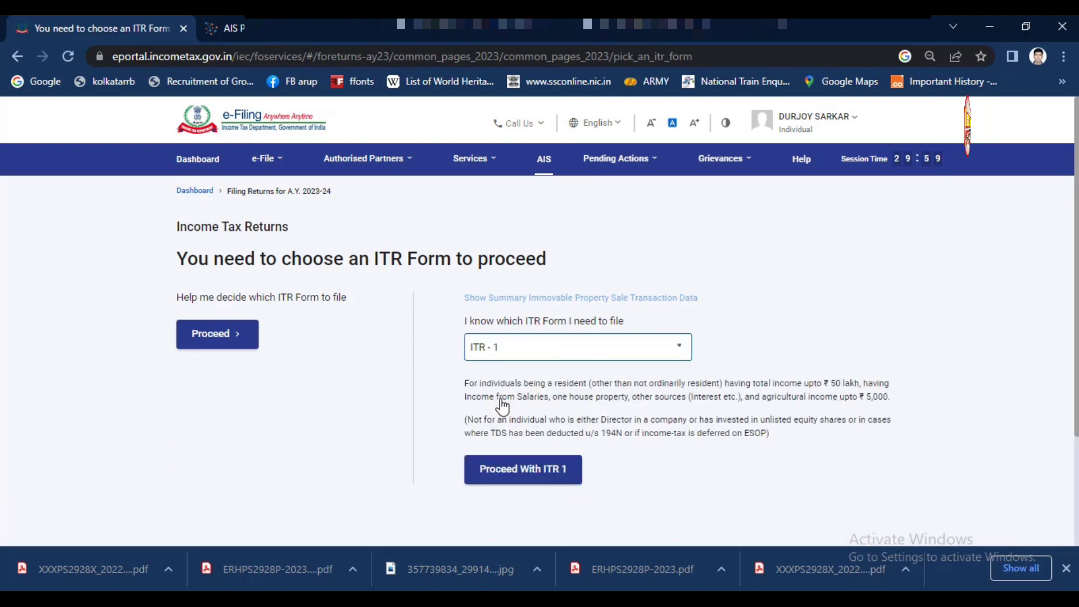
{"action": "left_click", "coordinate": [528, 467]}
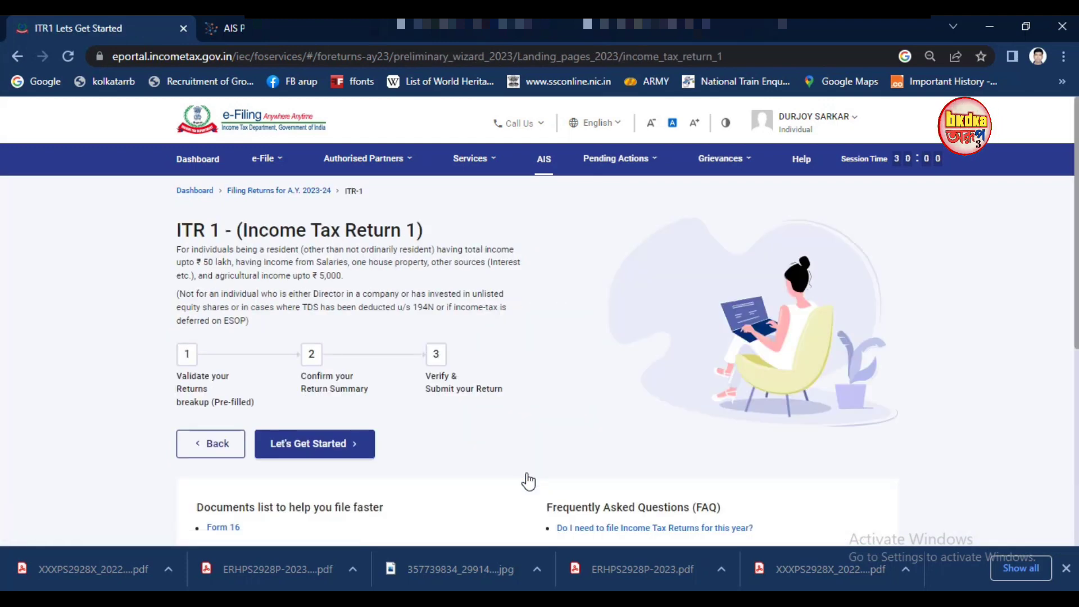
{"action": "left_click", "coordinate": [311, 453]}
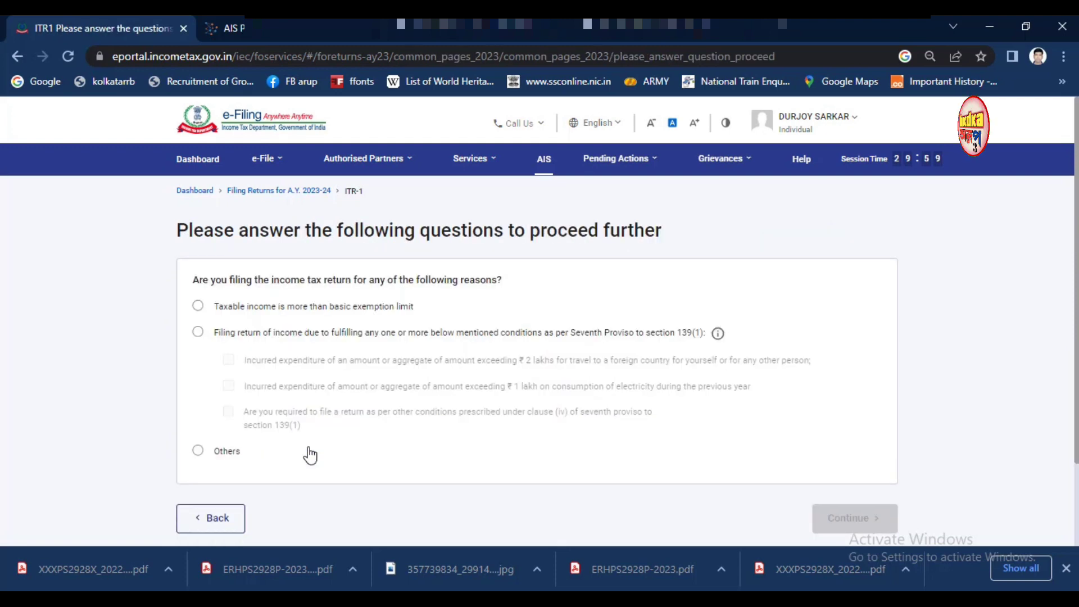
Give taxable income above the basic exemption limit as the filing reason and acknowledge the pre-filled return notice.
{"action": "left_click", "coordinate": [198, 305]}
{"action": "left_click", "coordinate": [856, 525]}
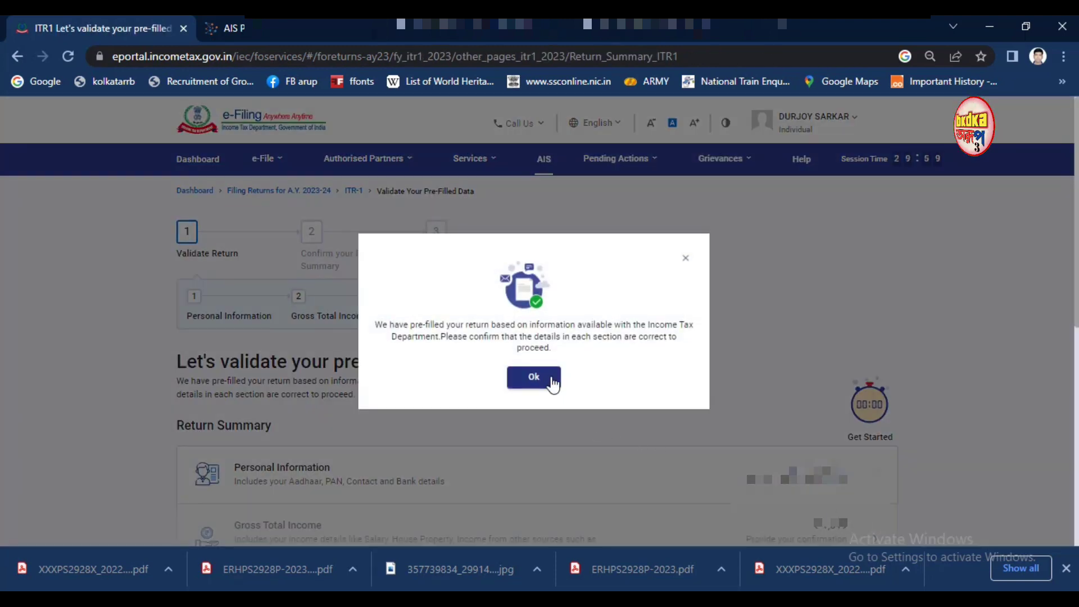
{"action": "left_click", "coordinate": [553, 382]}
Open the Personal Information section of the return summary and confirm its pre-filled details.
{"action": "scroll", "coordinate": [545, 385], "scroll_direction": "down", "scroll_amount": 3}
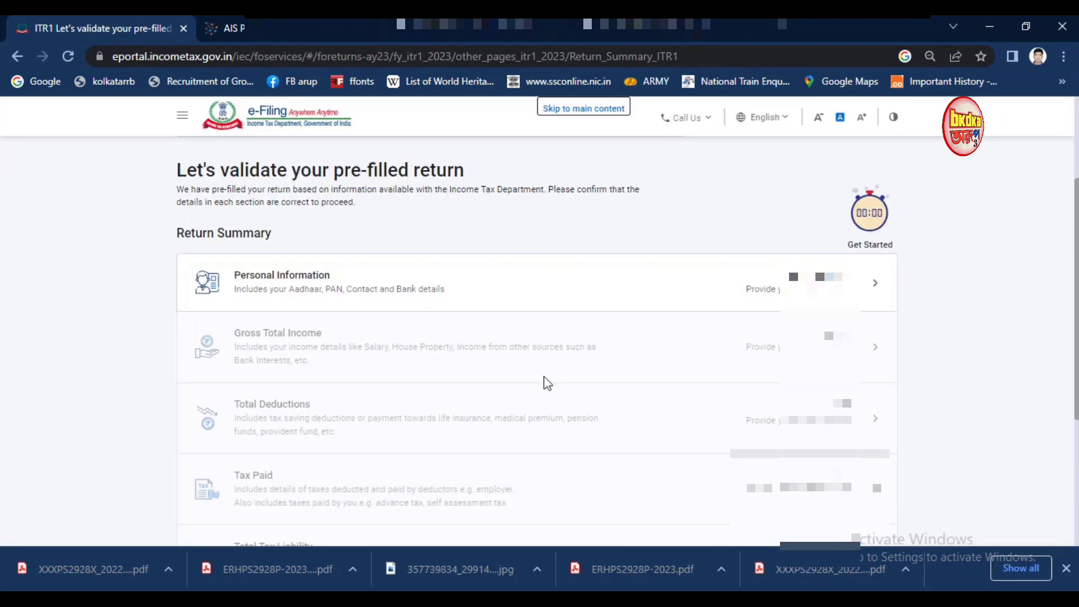
{"action": "left_click", "coordinate": [583, 291]}
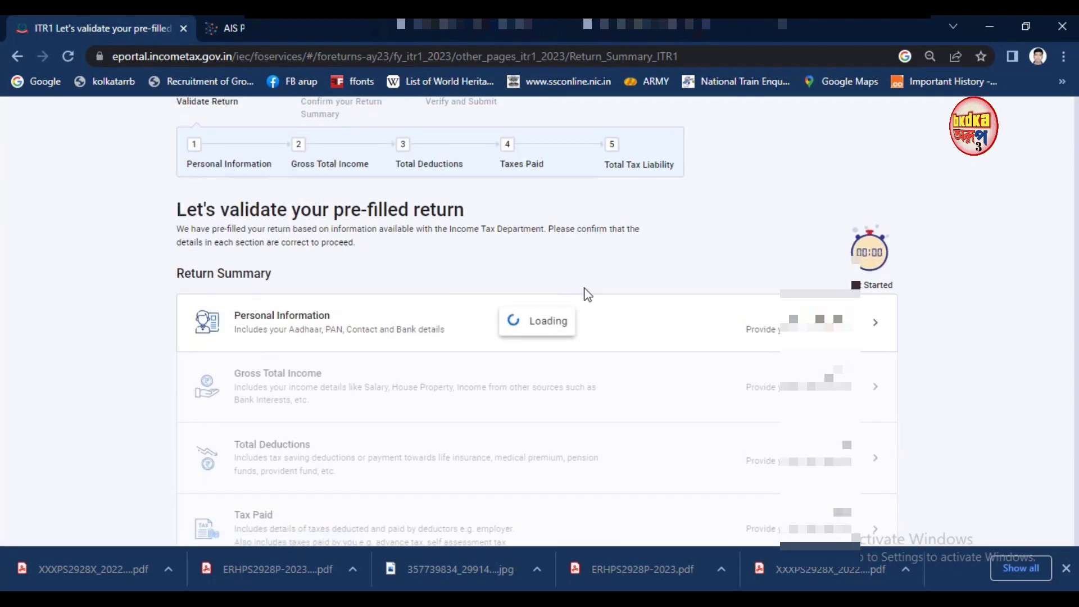
{"action": "scroll", "coordinate": [593, 376], "scroll_direction": "down", "scroll_amount": 15}
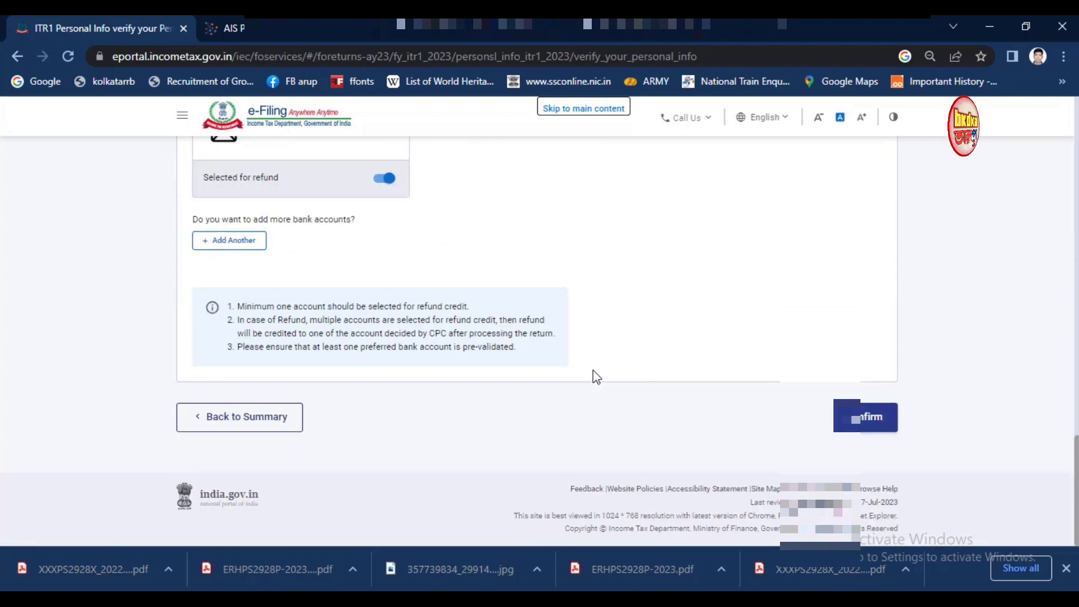
{"action": "left_click", "coordinate": [864, 423]}
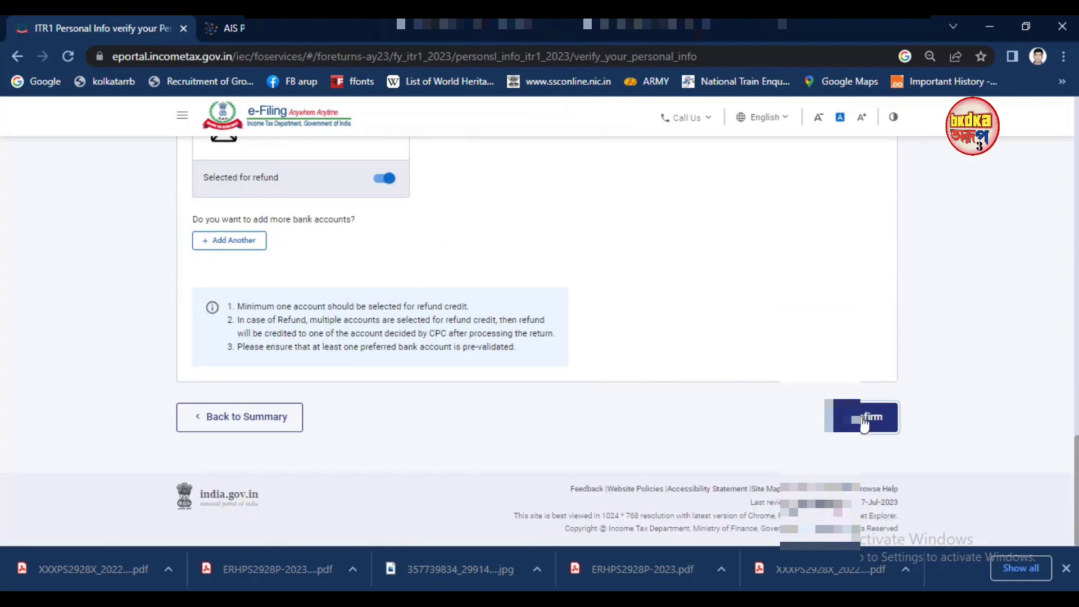
Open the Gross Total Income section of the return summary and skip the salary exemption questions.
{"action": "left_click", "coordinate": [322, 358]}
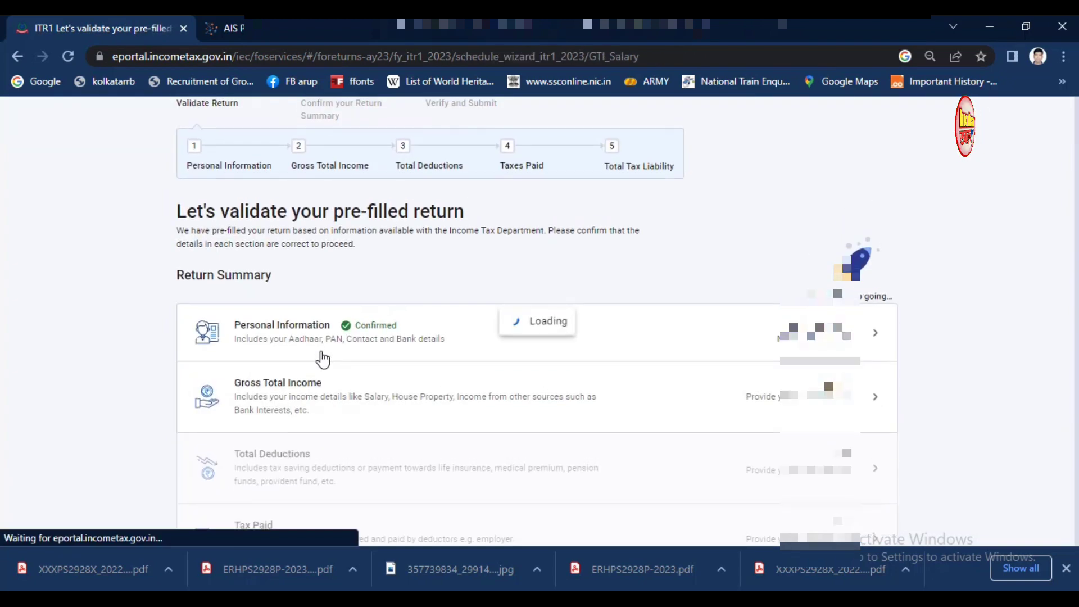
{"action": "scroll", "coordinate": [438, 385], "scroll_direction": "down", "scroll_amount": 3}
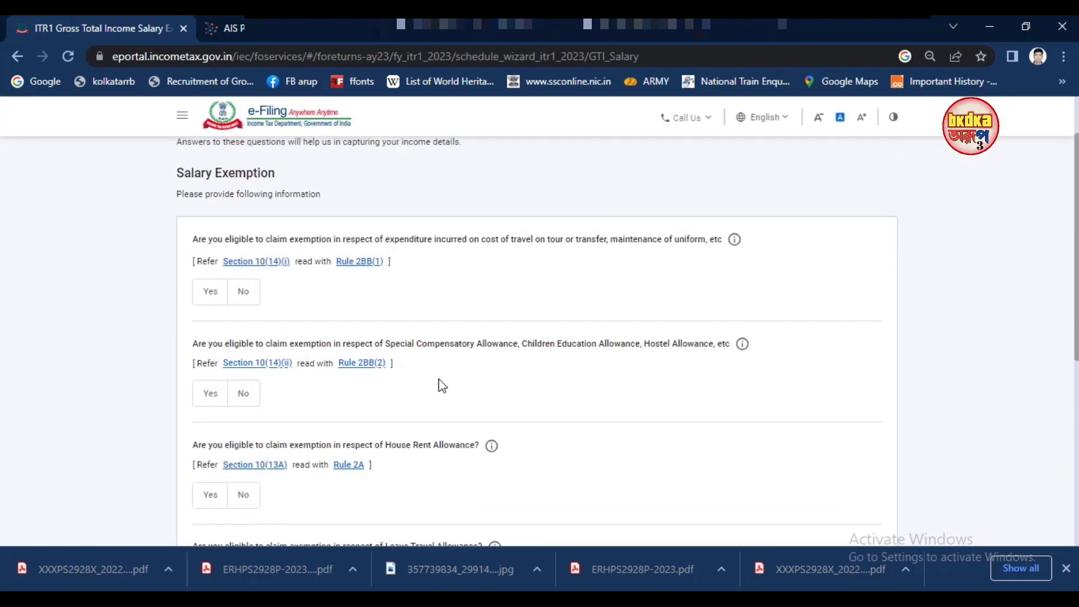
{"action": "scroll", "coordinate": [438, 385], "scroll_direction": "down", "scroll_amount": 5}
{"action": "scroll", "coordinate": [442, 386], "scroll_direction": "down", "scroll_amount": 2}
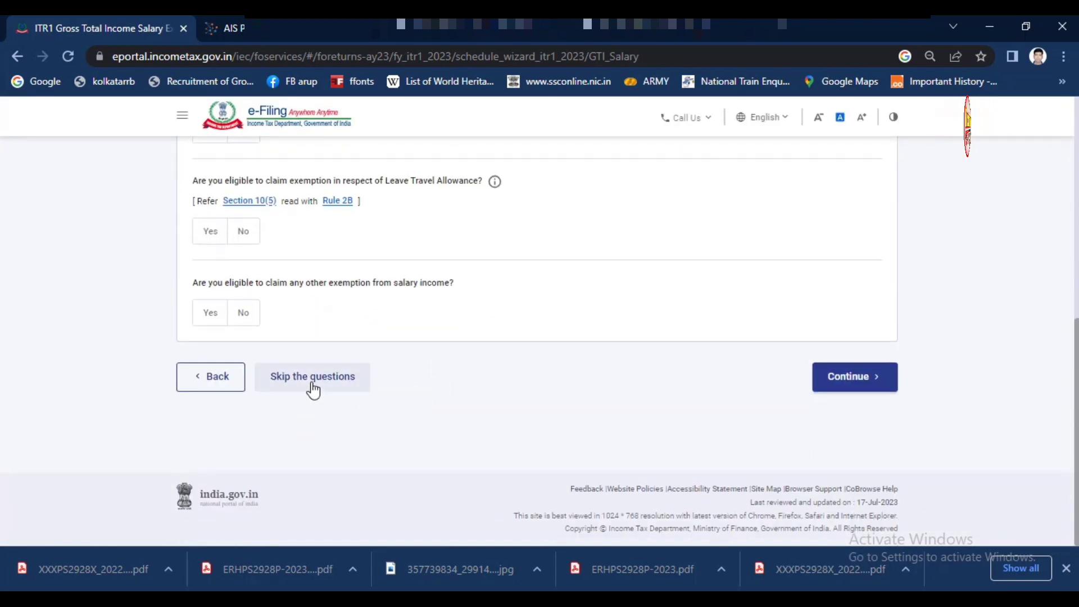
{"action": "left_click", "coordinate": [312, 377]}
{"action": "left_click", "coordinate": [672, 373]}
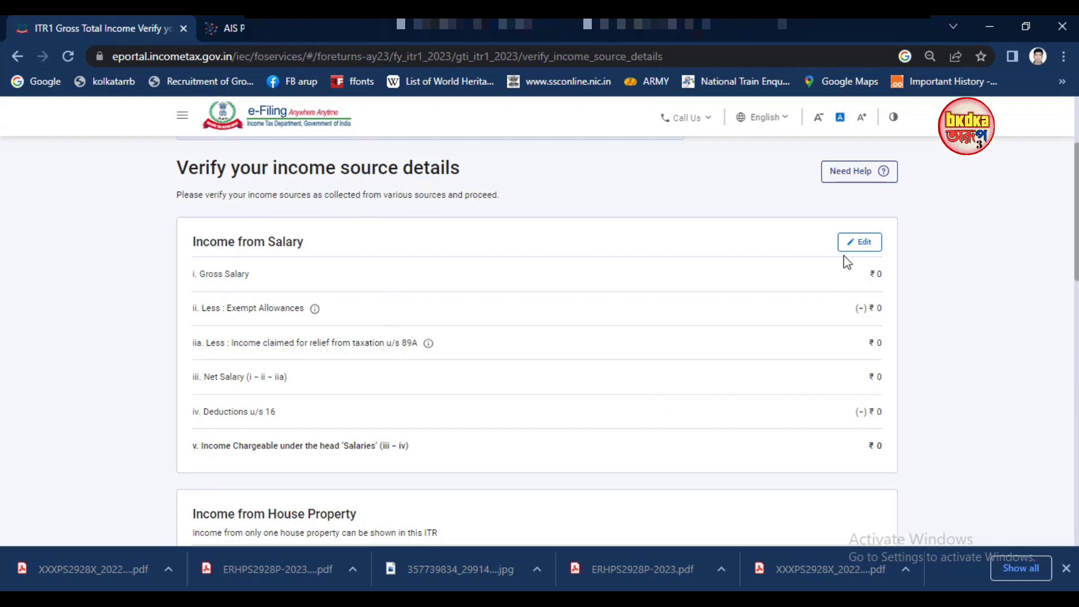
Edit the salary income to ₹4,37,590 and delete the empty country/region row under 89A and the empty exempt allowance row.
{"action": "left_click", "coordinate": [854, 241]}
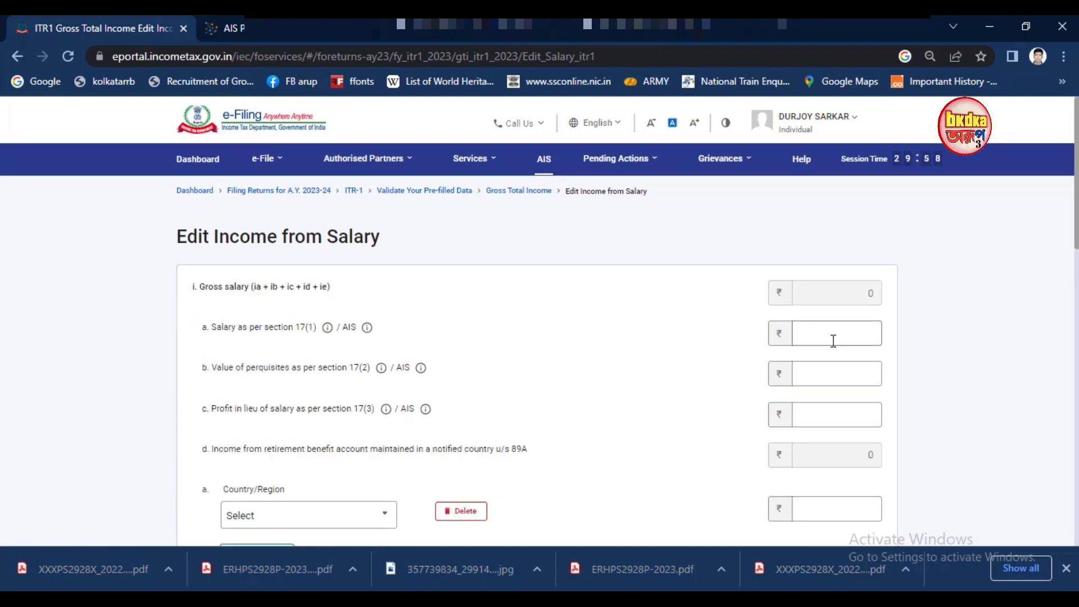
{"action": "scroll", "coordinate": [835, 332], "scroll_direction": "down", "scroll_amount": 5}
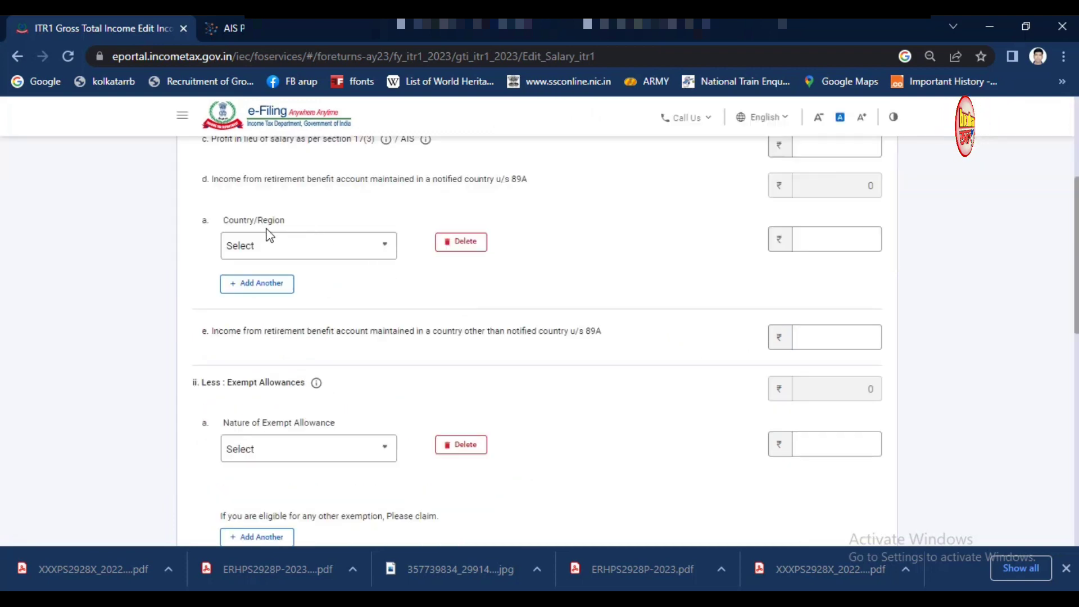
{"action": "left_click", "coordinate": [461, 246]}
{"action": "left_click", "coordinate": [637, 370]}
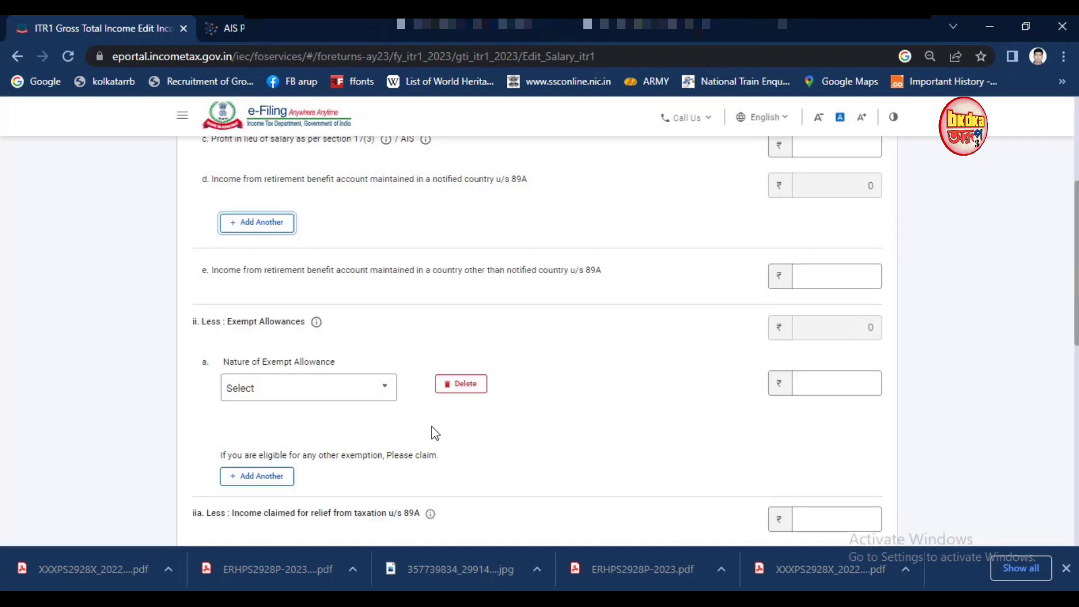
{"action": "left_click", "coordinate": [456, 386]}
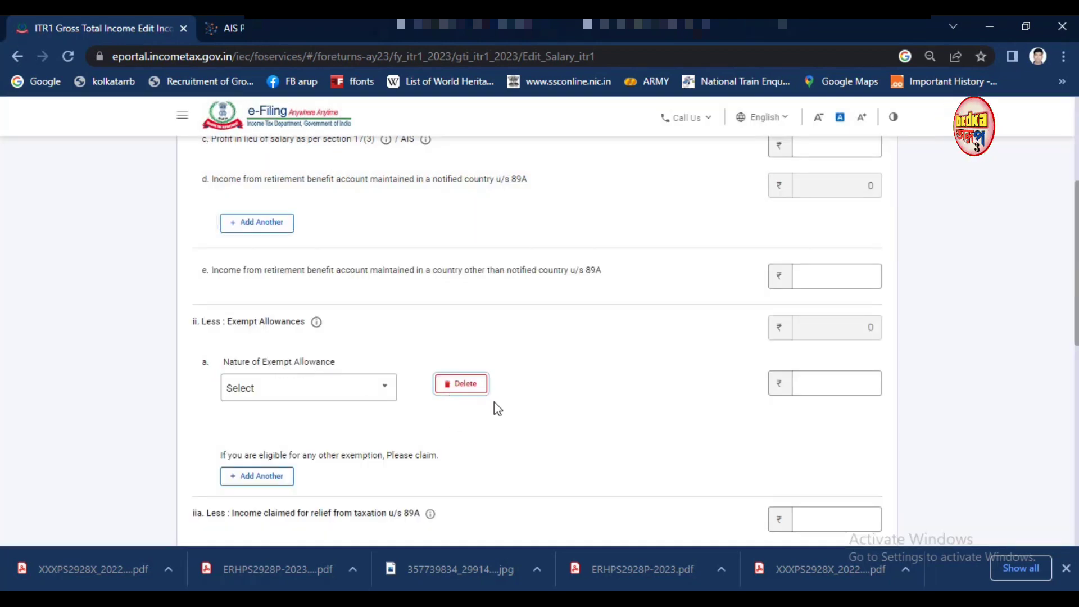
{"action": "left_click", "coordinate": [631, 370]}
Set the professional tax under section 16(iii) to 2,000 and save the salary income.
{"action": "scroll", "coordinate": [543, 413], "scroll_direction": "down", "scroll_amount": 2}
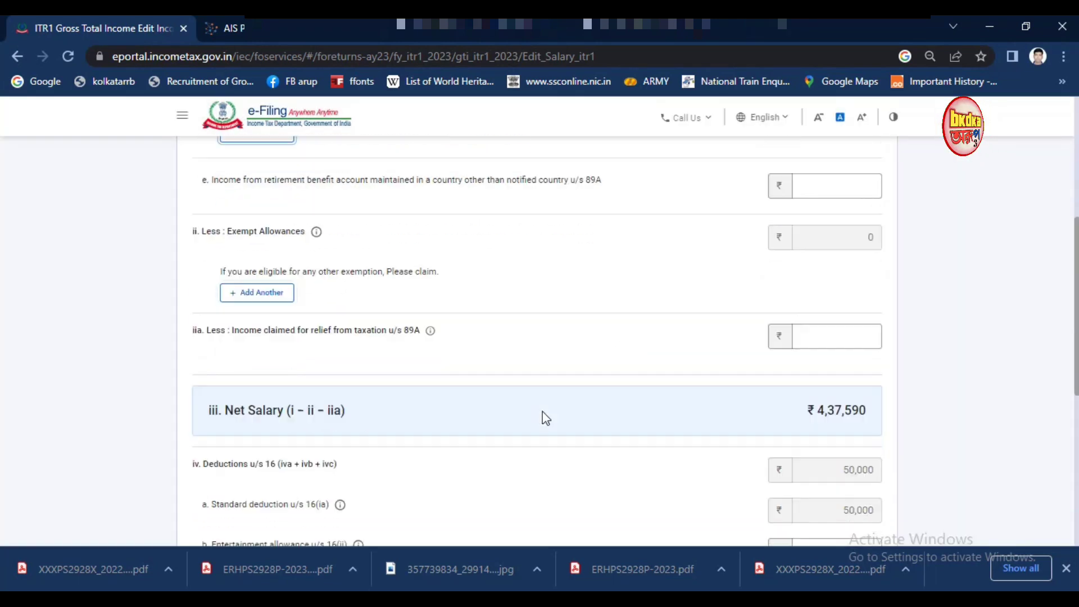
{"action": "scroll", "coordinate": [545, 419], "scroll_direction": "down", "scroll_amount": 3}
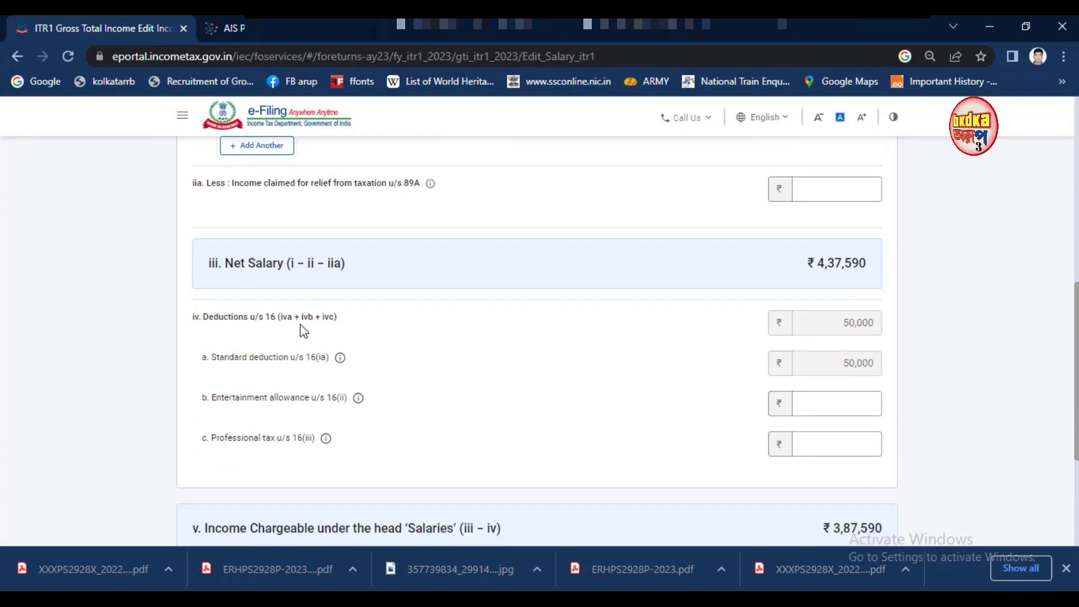
{"action": "left_click", "coordinate": [826, 404]}
{"action": "left_click", "coordinate": [844, 445]}
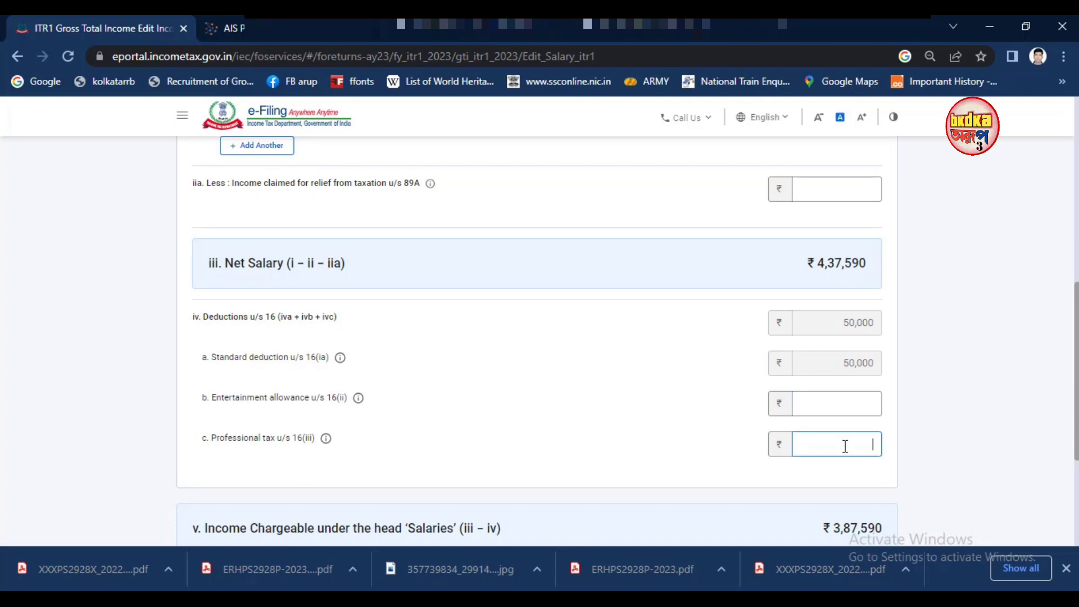
{"action": "type", "text": "2000"}
{"action": "scroll", "coordinate": [839, 335], "scroll_direction": "down", "scroll_amount": 4}
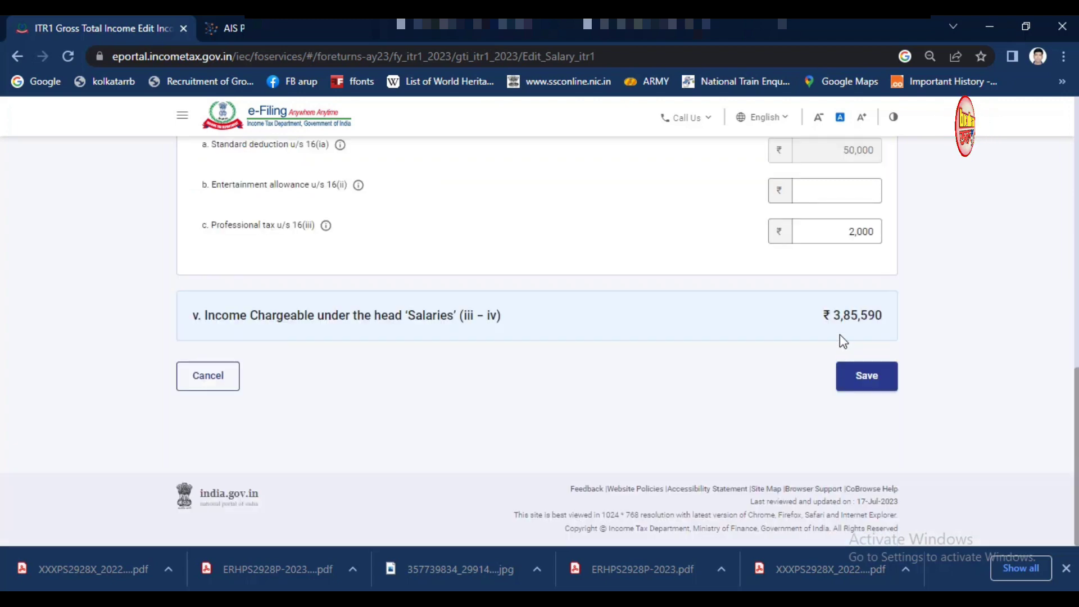
{"action": "left_click", "coordinate": [871, 382]}
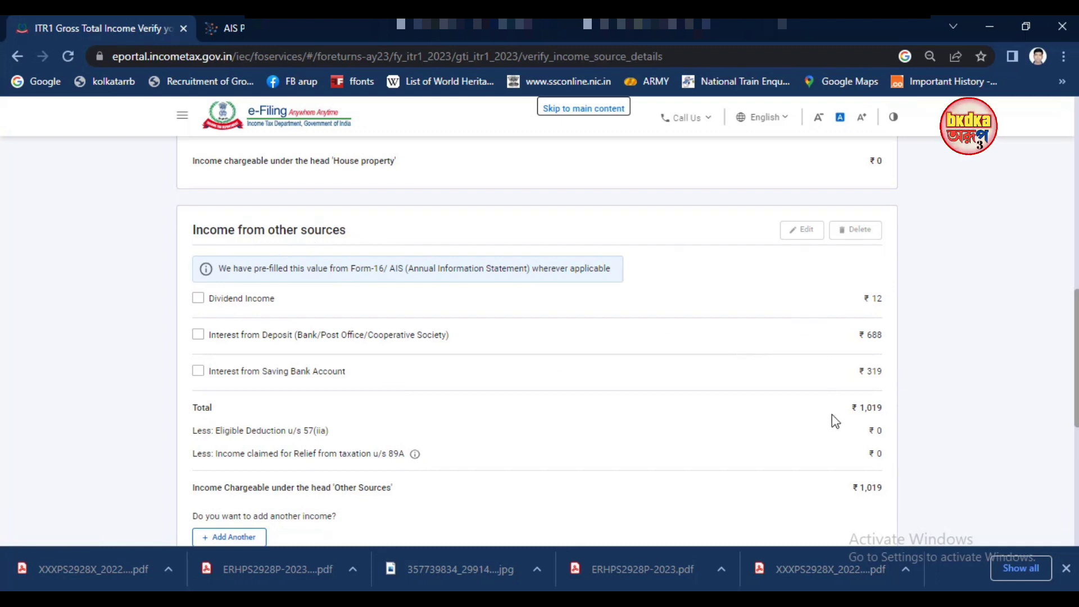
Review the other income sources and exempt income, and confirm the Gross Total Income section.
{"action": "scroll", "coordinate": [831, 413], "scroll_direction": "down", "scroll_amount": 4}
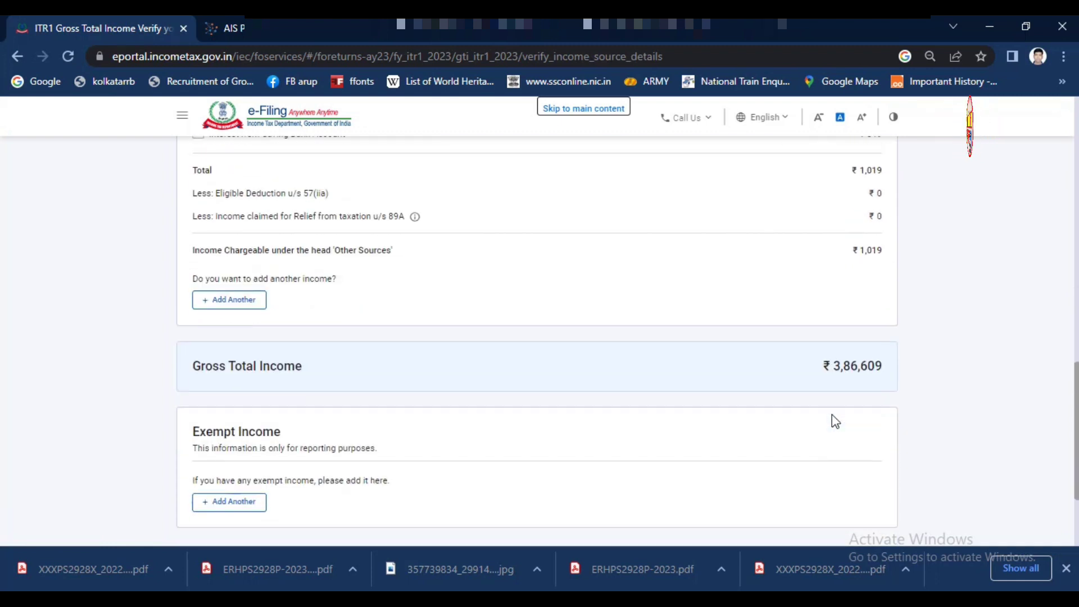
{"action": "scroll", "coordinate": [836, 421], "scroll_direction": "down", "scroll_amount": 3}
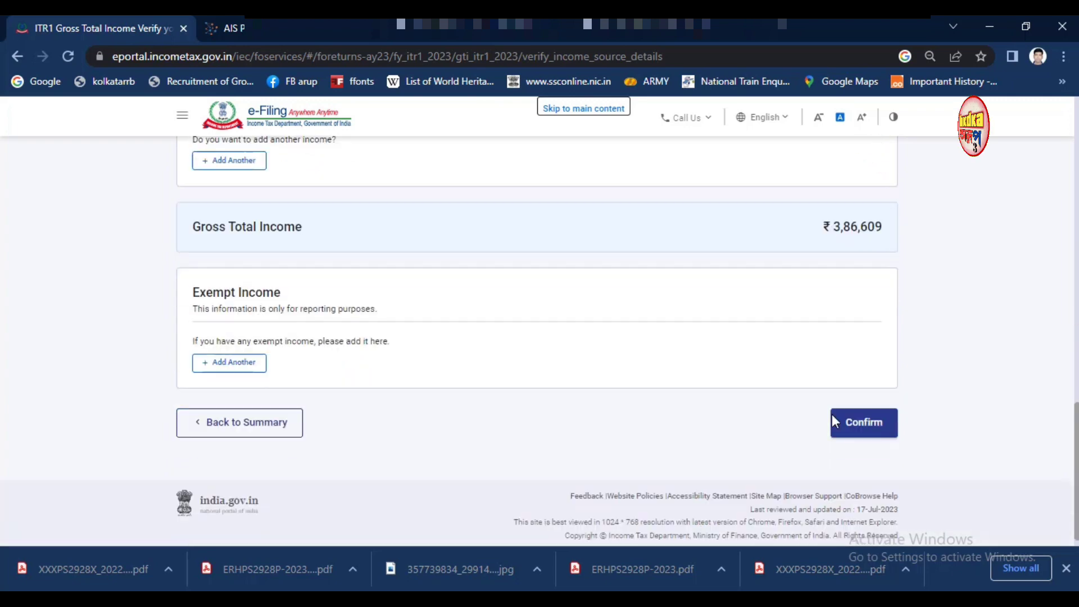
{"action": "left_click", "coordinate": [865, 419]}
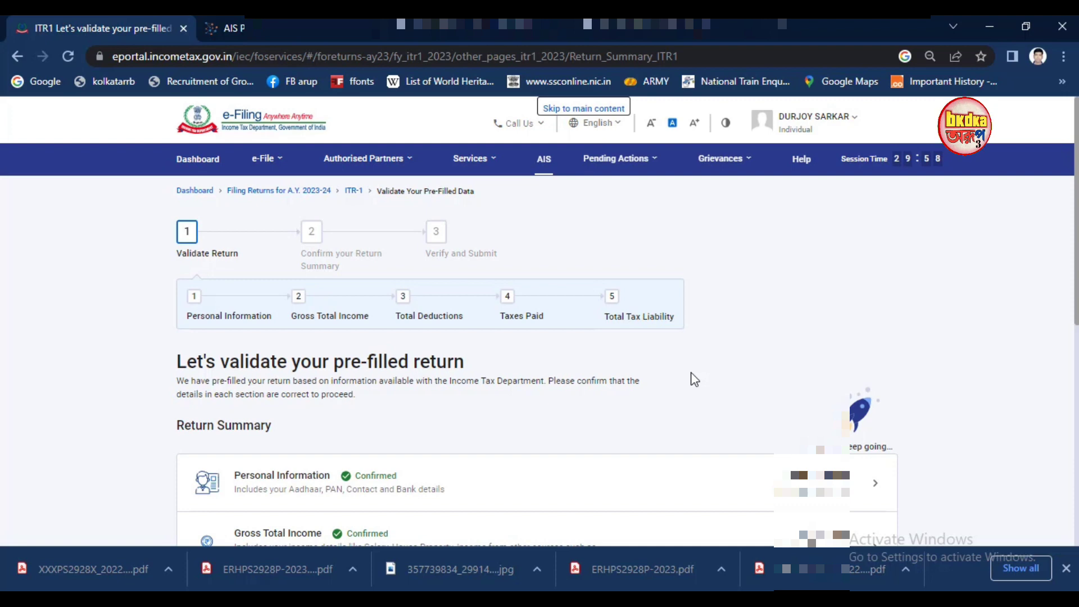
Open the Total Deductions section, answer Yes to the Section 80C question and enter 63,709 as the claimed amount.
{"action": "scroll", "coordinate": [695, 380], "scroll_direction": "down", "scroll_amount": 5}
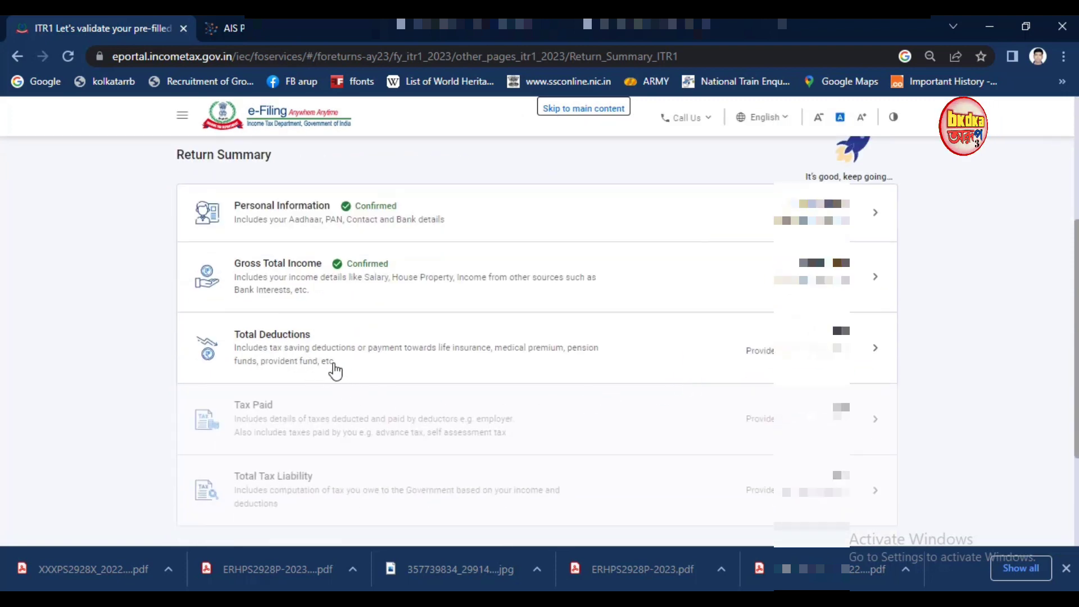
{"action": "left_click", "coordinate": [332, 349]}
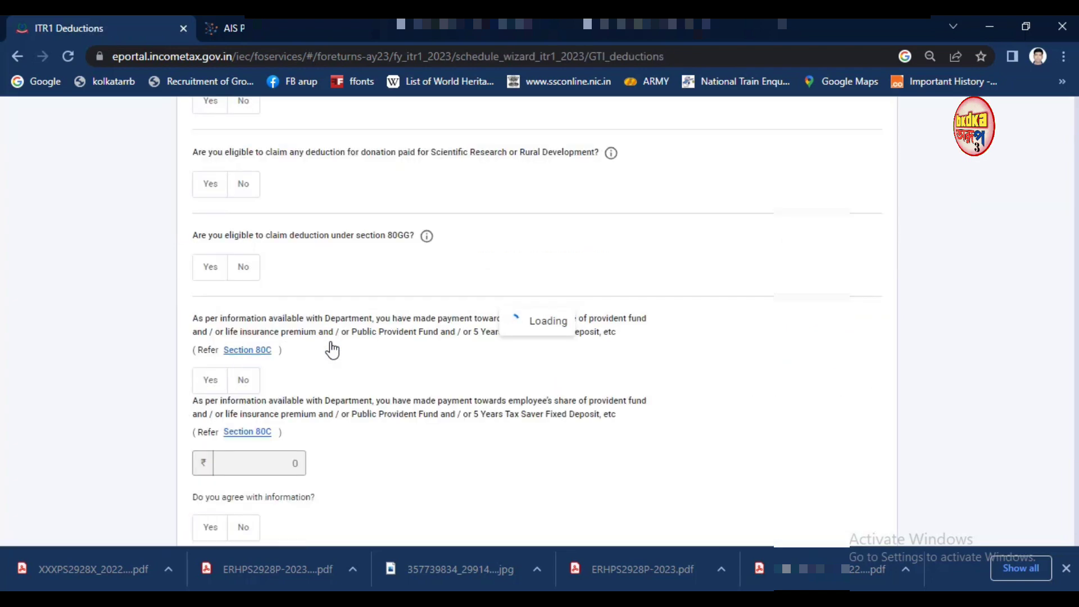
{"action": "scroll", "coordinate": [331, 349], "scroll_direction": "down", "scroll_amount": 5}
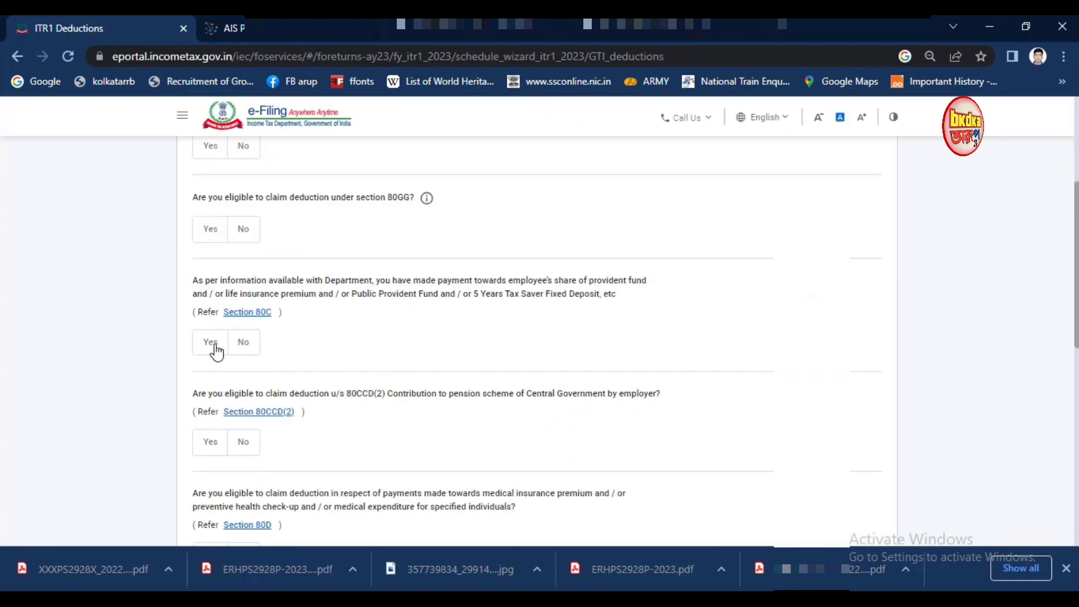
{"action": "left_click", "coordinate": [211, 344]}
{"action": "left_click", "coordinate": [252, 410]}
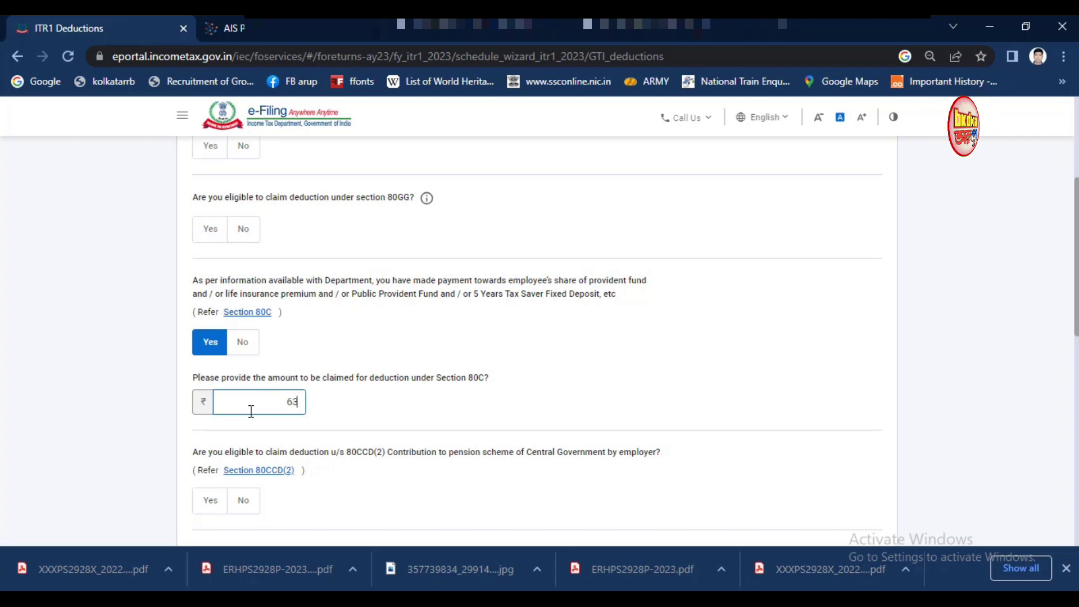
{"action": "type", "text": "63700"}
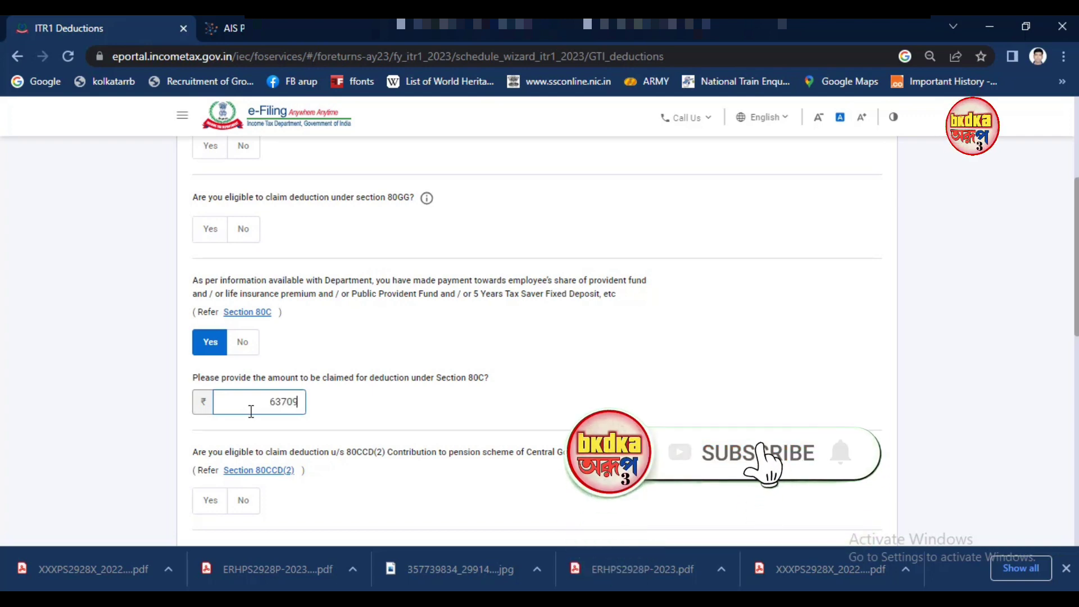
Answer Yes to the Section 80TTA savings interest question and continue to the deductions verification page.
{"action": "scroll", "coordinate": [403, 420], "scroll_direction": "down", "scroll_amount": 6}
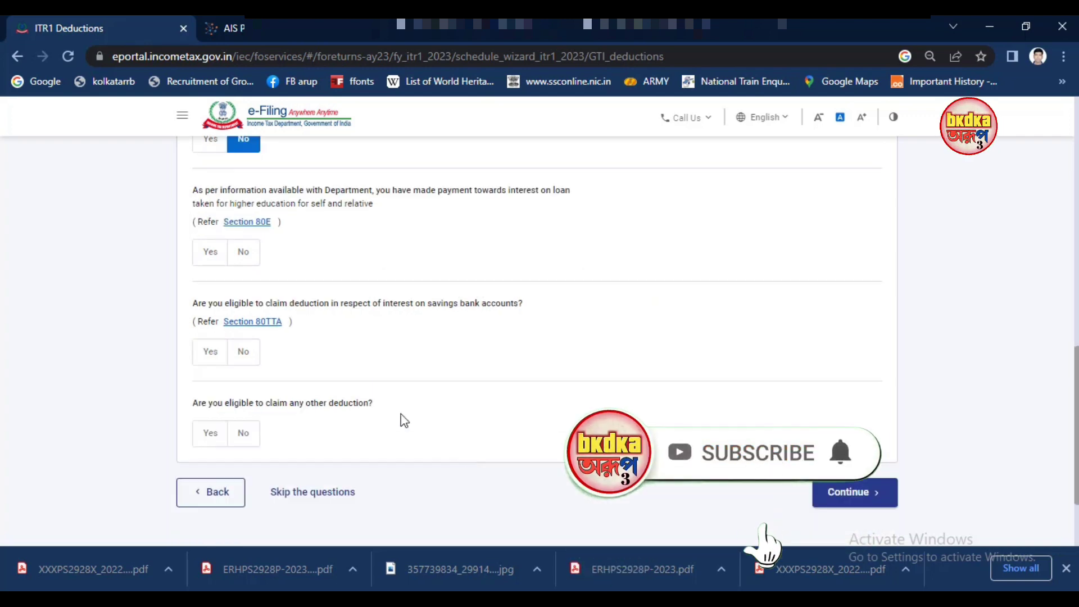
{"action": "left_click", "coordinate": [211, 358]}
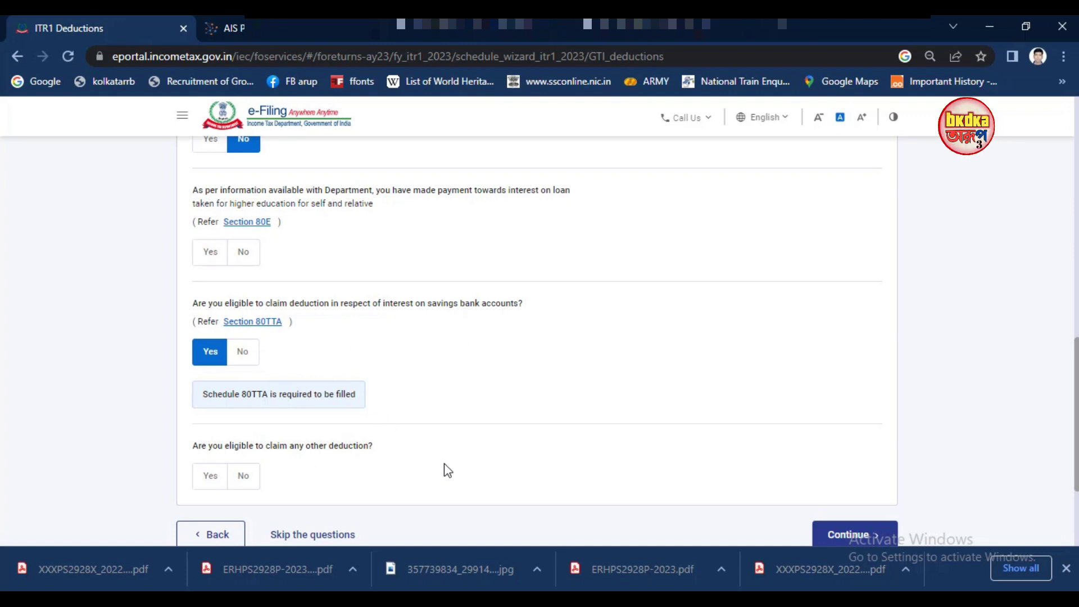
{"action": "scroll", "coordinate": [447, 469], "scroll_direction": "down", "scroll_amount": 1}
{"action": "left_click", "coordinate": [845, 462]}
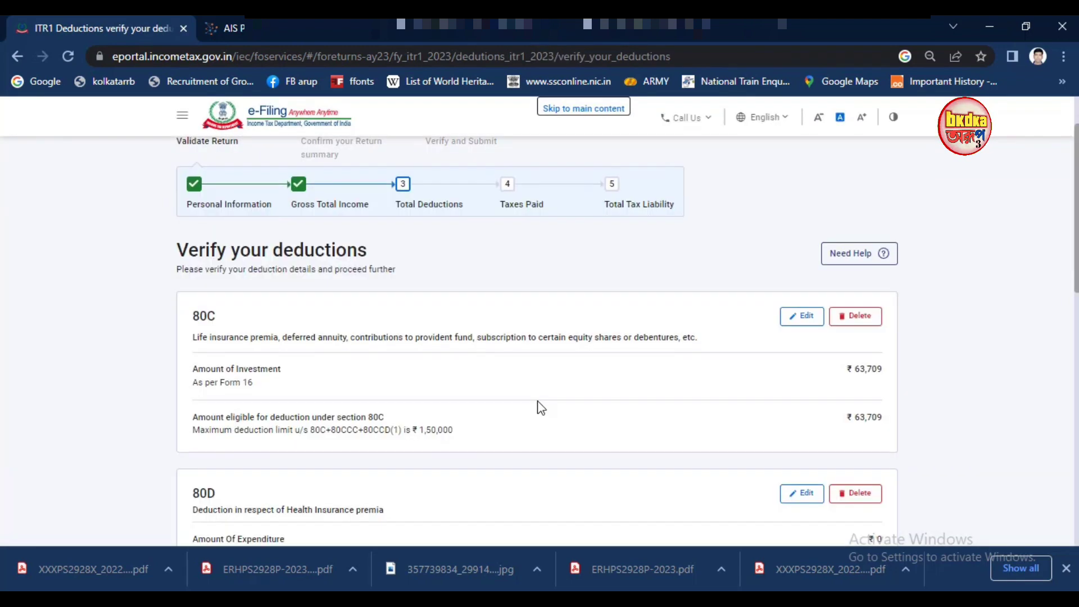
Add an 80TTA deduction with 1,019 as the interest on saving bank accounts.
{"action": "scroll", "coordinate": [541, 407], "scroll_direction": "down", "scroll_amount": 3}
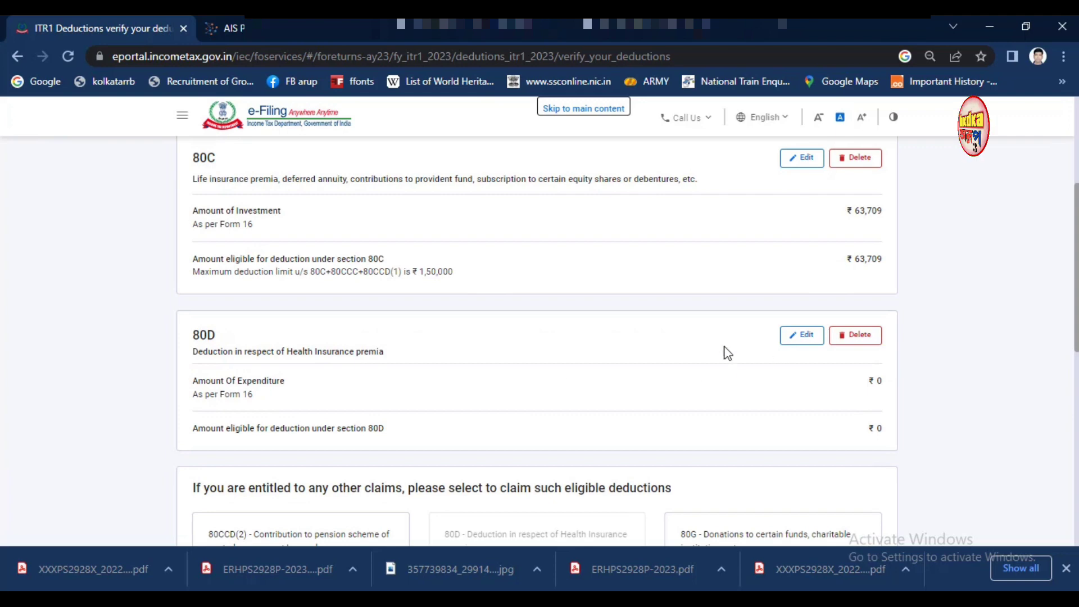
{"action": "scroll", "coordinate": [770, 400], "scroll_direction": "down", "scroll_amount": 7}
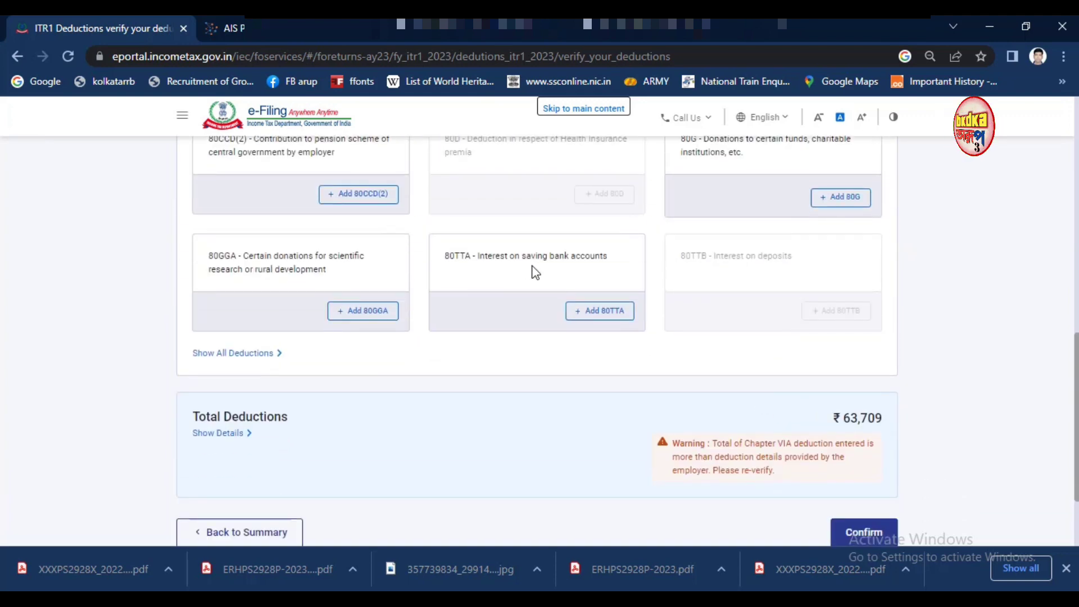
{"action": "left_click", "coordinate": [600, 310]}
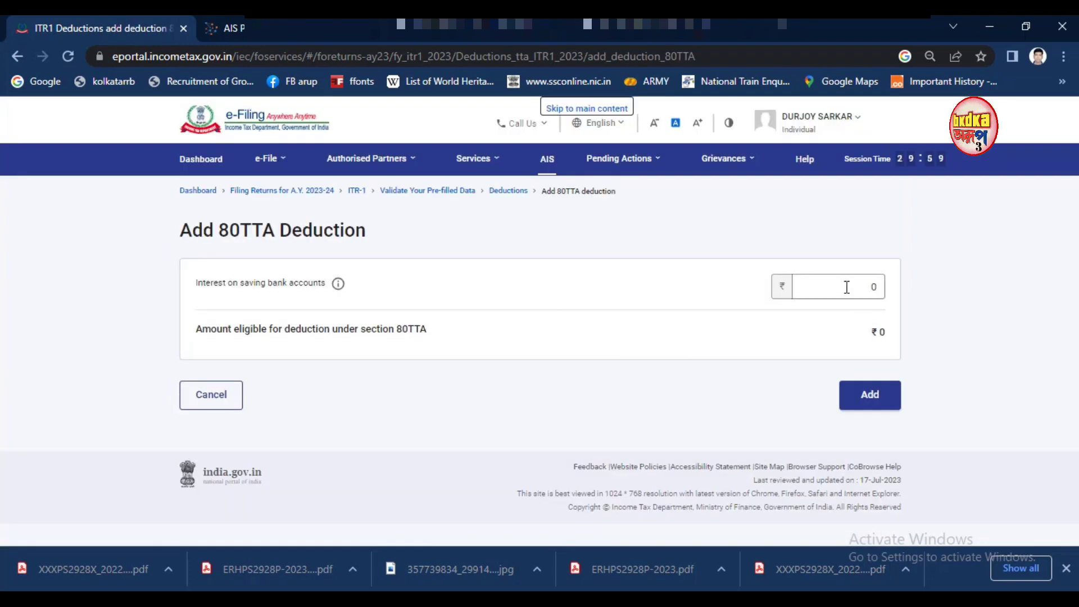
{"action": "left_click", "coordinate": [846, 287]}
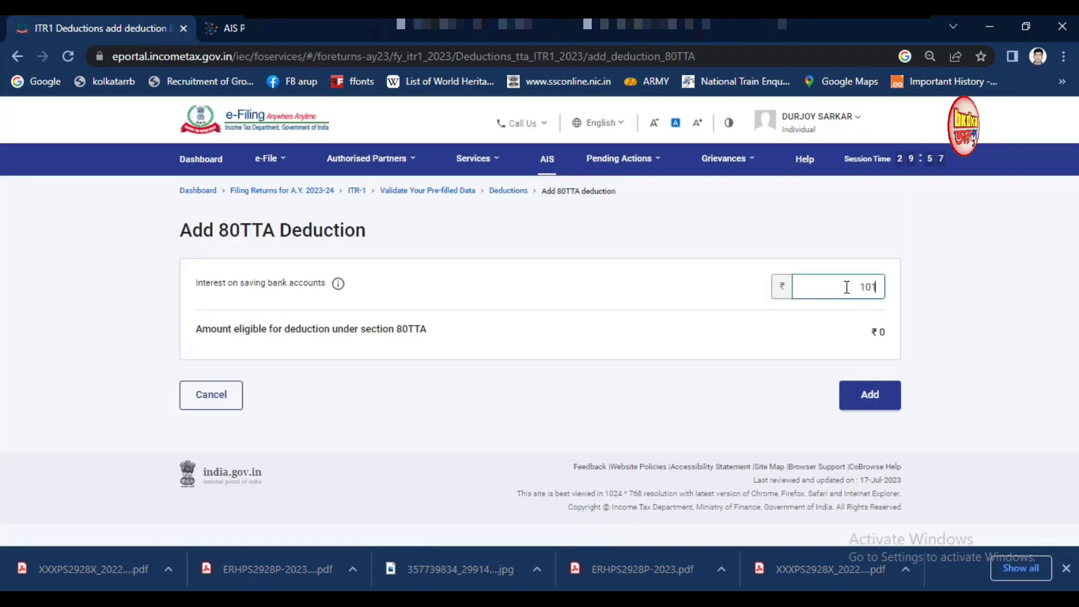
{"action": "left_click", "coordinate": [877, 393]}
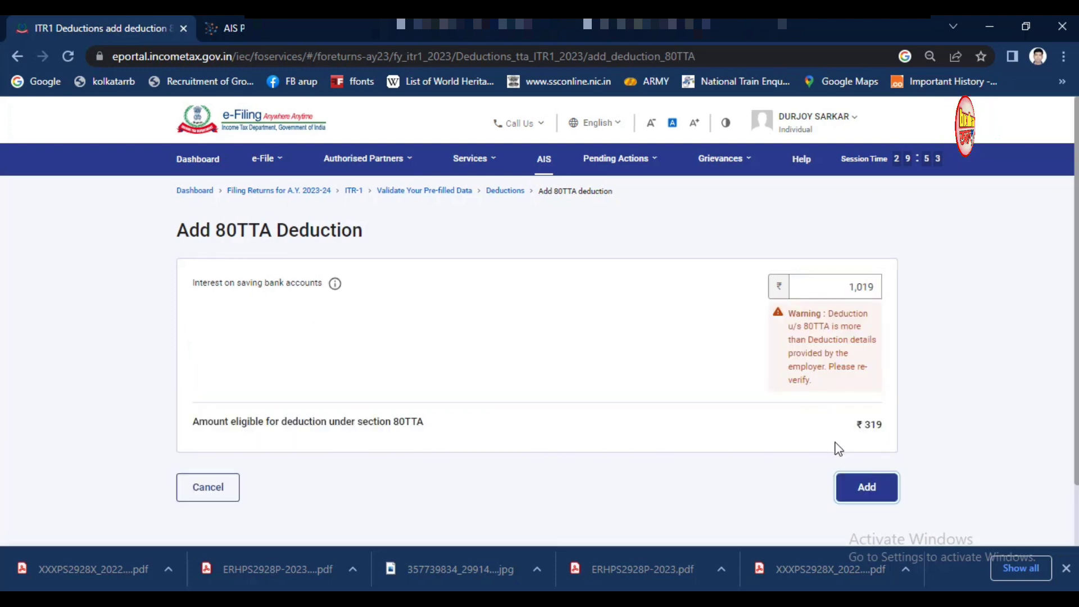
{"action": "left_click", "coordinate": [866, 488]}
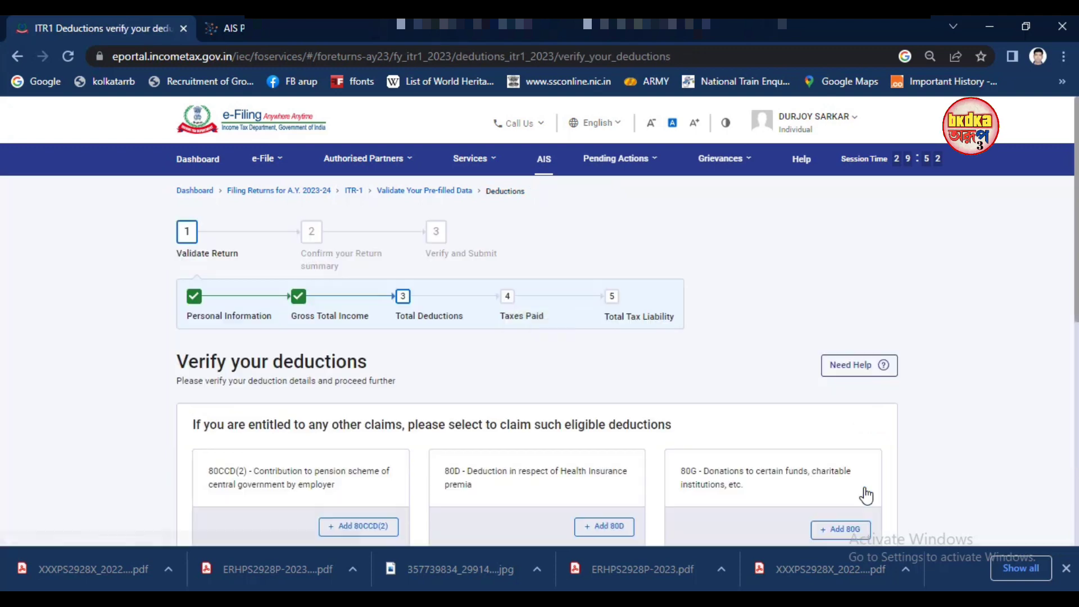
Review the listed deductions and confirm the Total Deductions section.
{"action": "scroll", "coordinate": [590, 382], "scroll_direction": "down", "scroll_amount": 5}
{"action": "scroll", "coordinate": [589, 383], "scroll_direction": "down", "scroll_amount": 10}
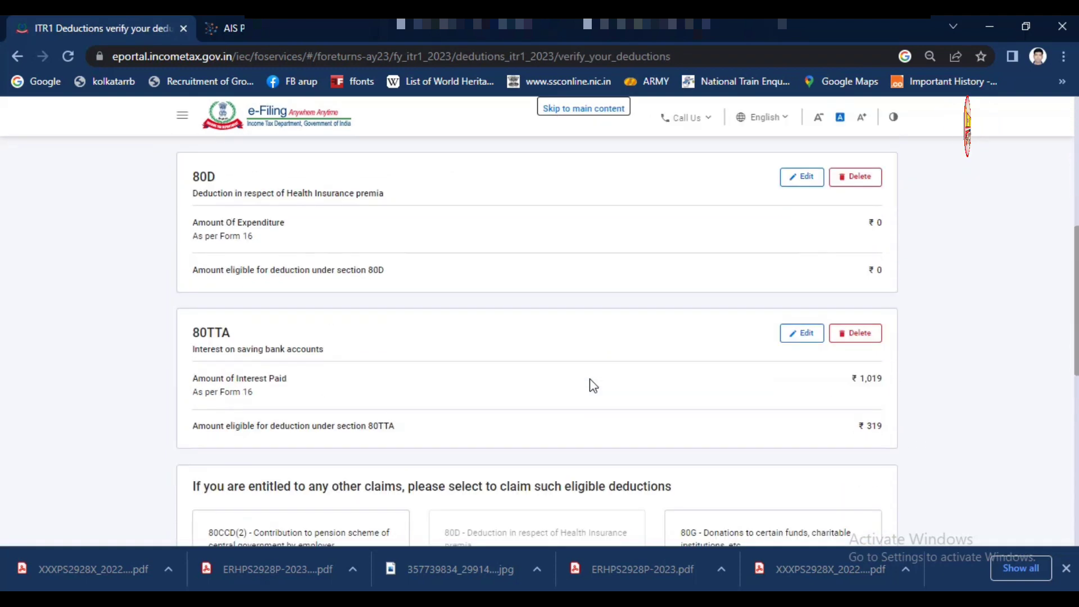
{"action": "left_click", "coordinate": [857, 424]}
Open the Tax Paid section and check the details of TDS from income other than salary, collapsing them when done.
{"action": "scroll", "coordinate": [731, 410], "scroll_direction": "down", "scroll_amount": 8}
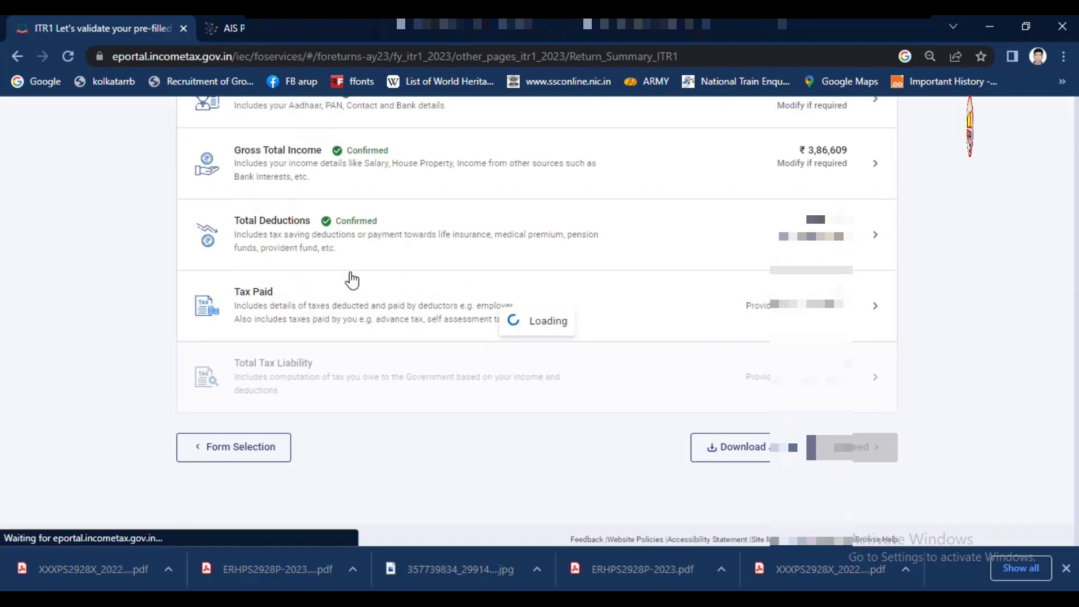
{"action": "scroll", "coordinate": [441, 360], "scroll_direction": "down", "scroll_amount": 3}
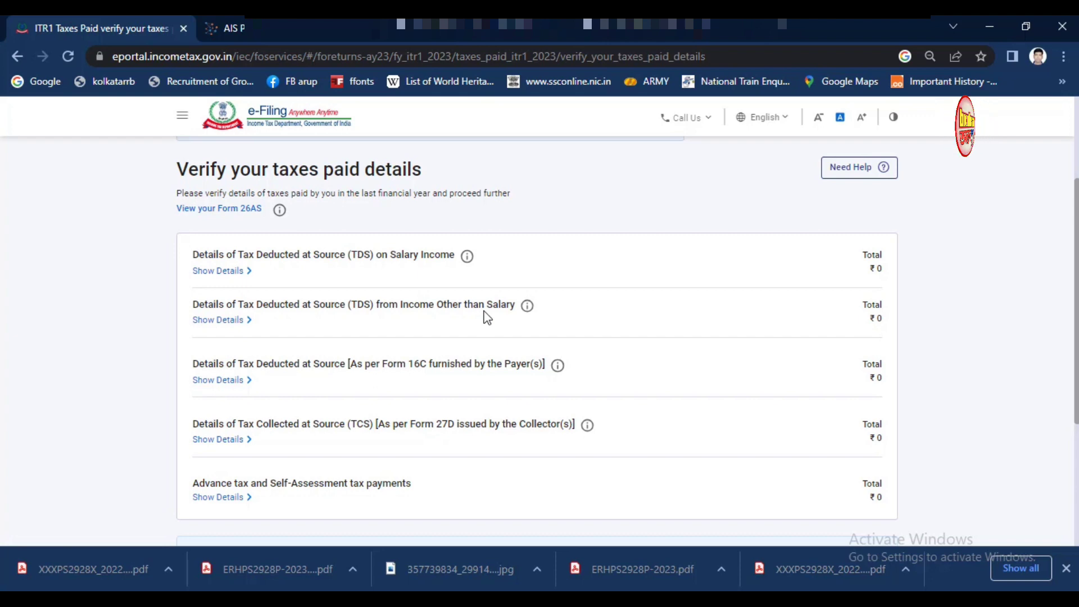
{"action": "left_click", "coordinate": [226, 321]}
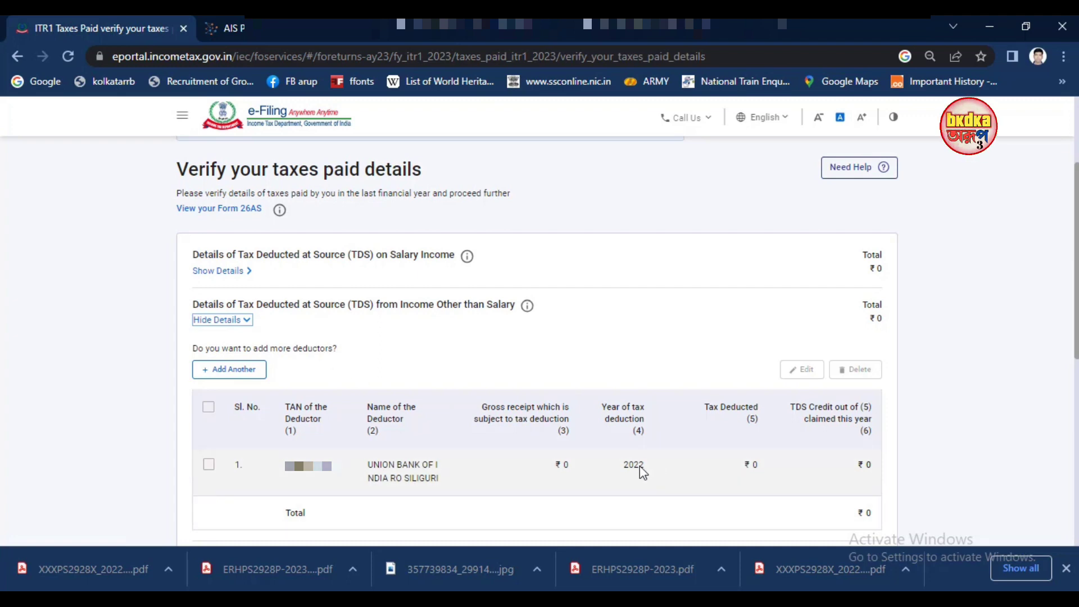
{"action": "key", "text": "Return"}
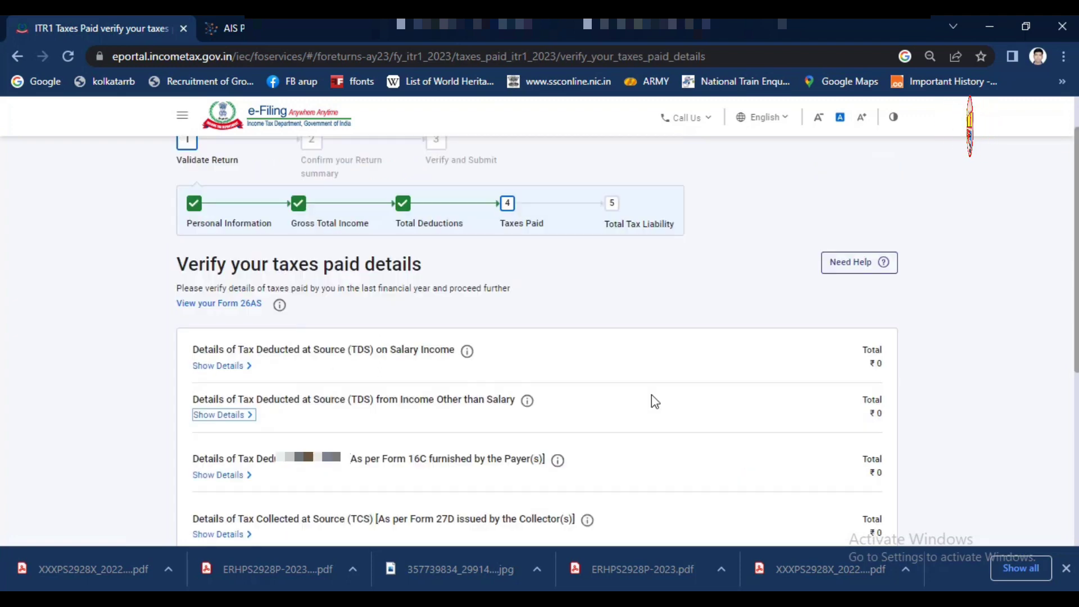
Confirm the Taxes Paid details and the Total Tax Liability section of the return.
{"action": "scroll", "coordinate": [651, 400], "scroll_direction": "down", "scroll_amount": 6}
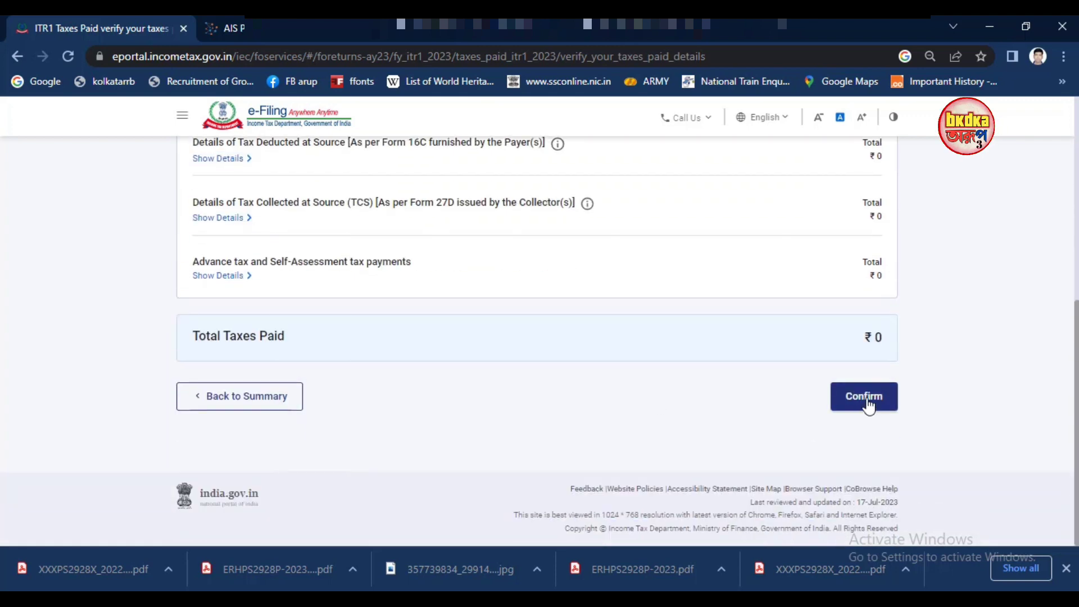
{"action": "left_click", "coordinate": [866, 400]}
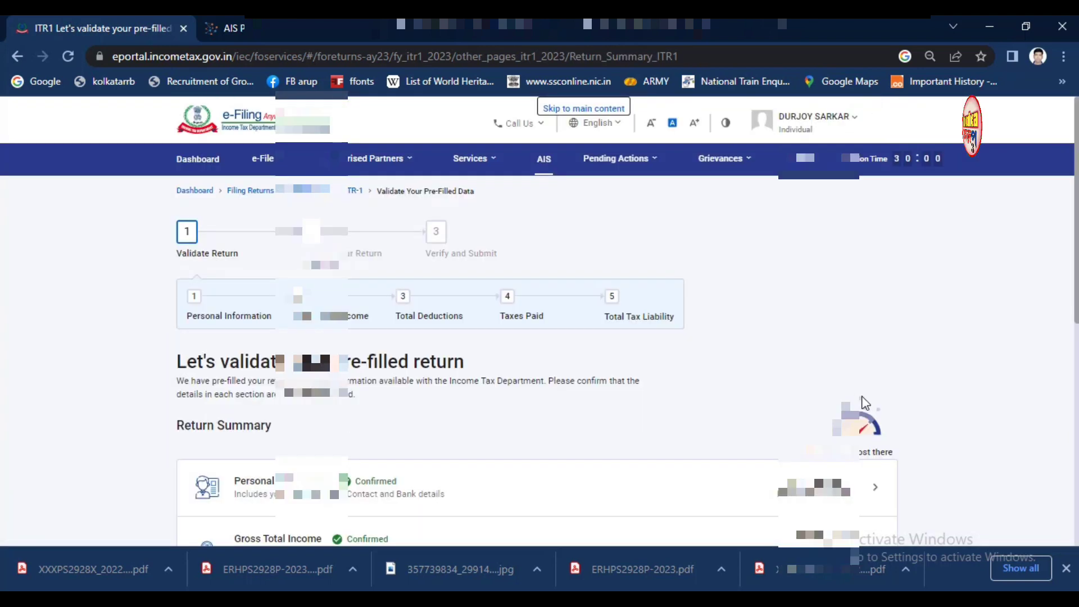
{"action": "scroll", "coordinate": [686, 379], "scroll_direction": "down", "scroll_amount": 6}
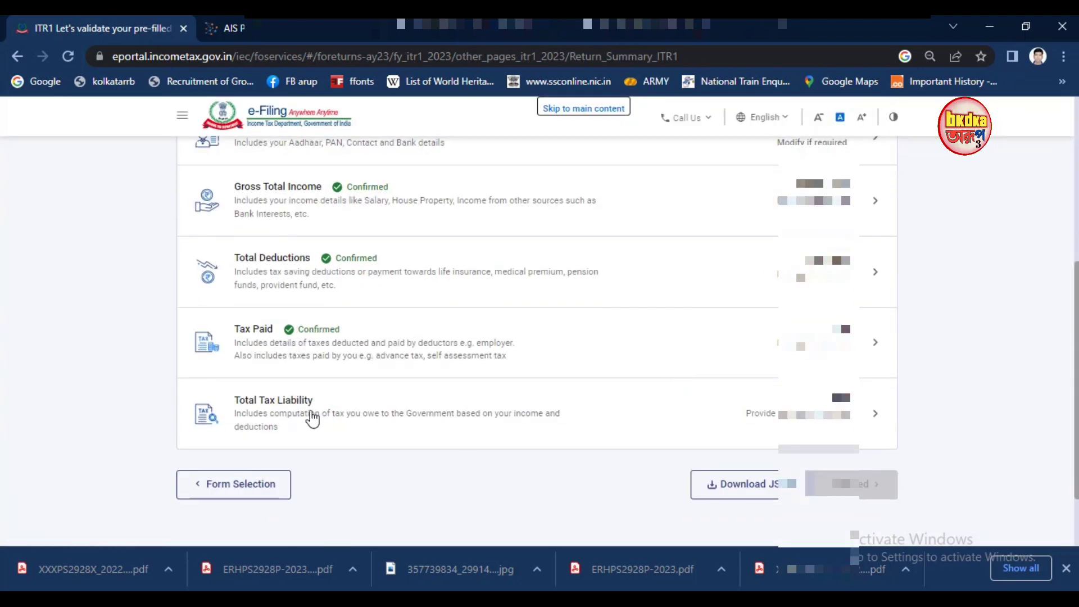
{"action": "scroll", "coordinate": [862, 410], "scroll_direction": "down", "scroll_amount": 10}
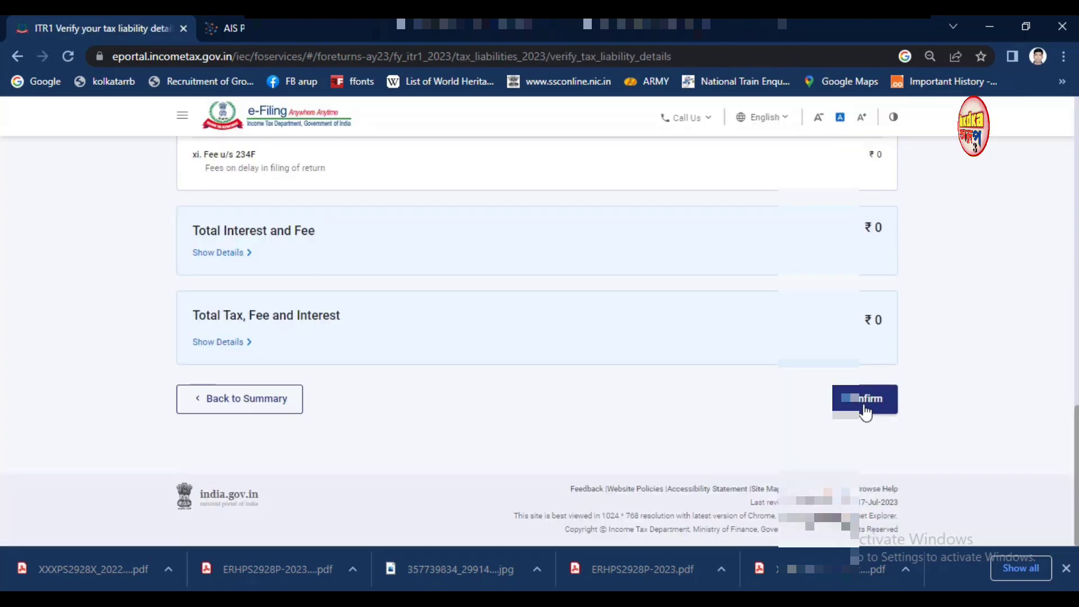
{"action": "left_click", "coordinate": [862, 400]}
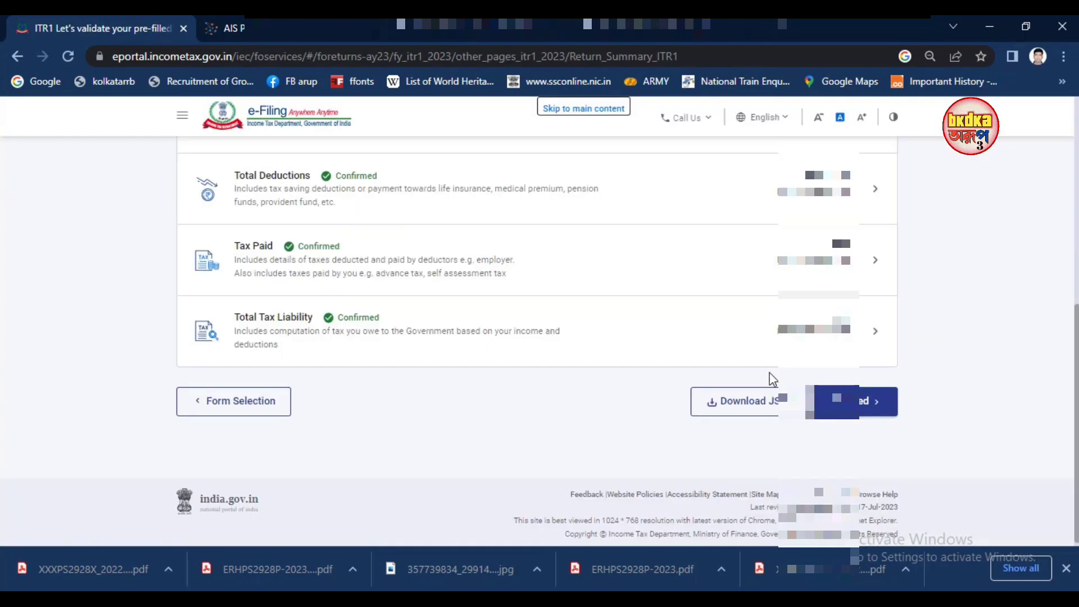
Proceed from the validated return summary through the tax summary to the preview and submit page.
{"action": "left_click", "coordinate": [866, 409]}
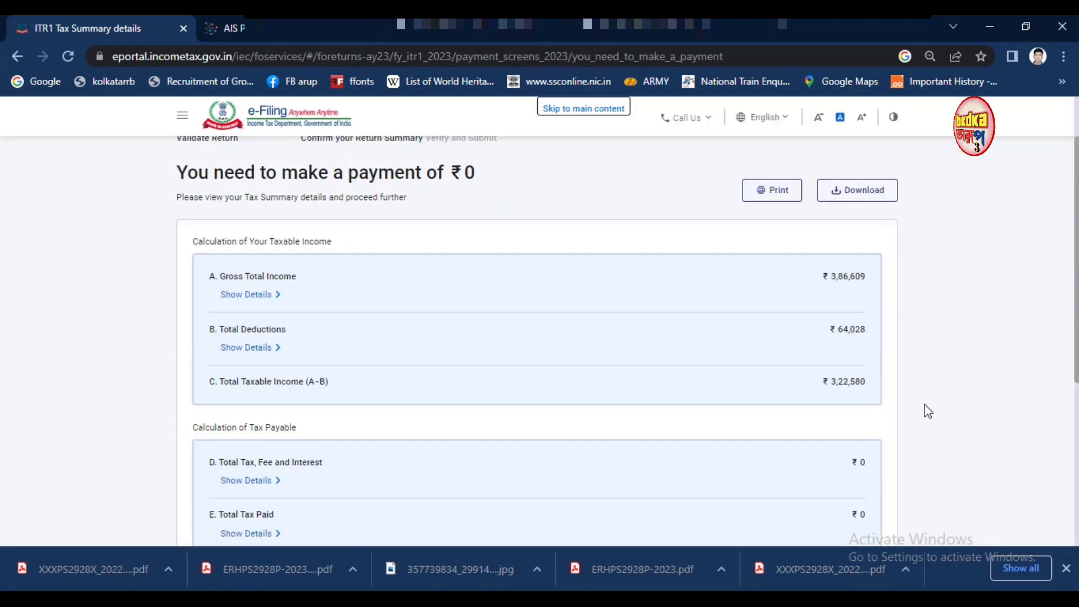
{"action": "scroll", "coordinate": [924, 410], "scroll_direction": "down", "scroll_amount": 5}
{"action": "left_click", "coordinate": [853, 411]}
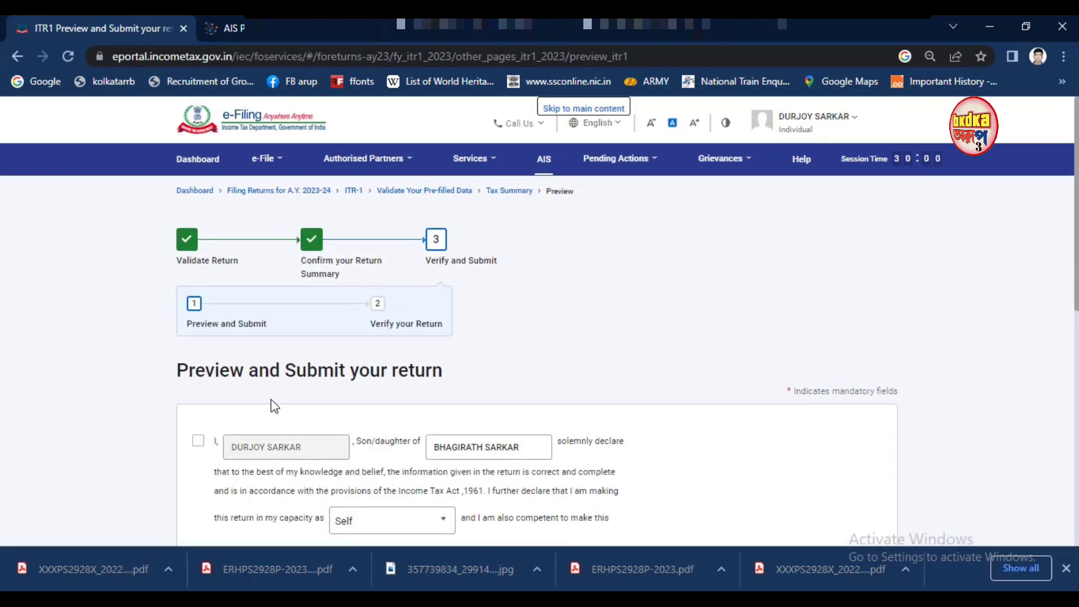
Accept the declaration with the capacity Self and continue to the return preview.
{"action": "left_click", "coordinate": [202, 441]}
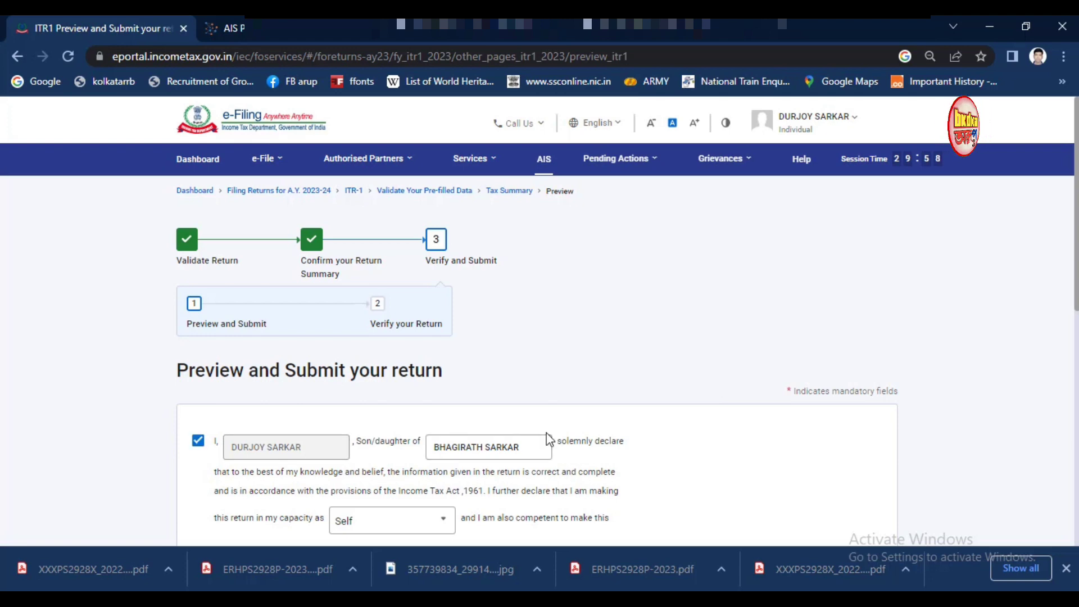
{"action": "scroll", "coordinate": [546, 432], "scroll_direction": "down", "scroll_amount": 8}
{"action": "left_click", "coordinate": [812, 387]}
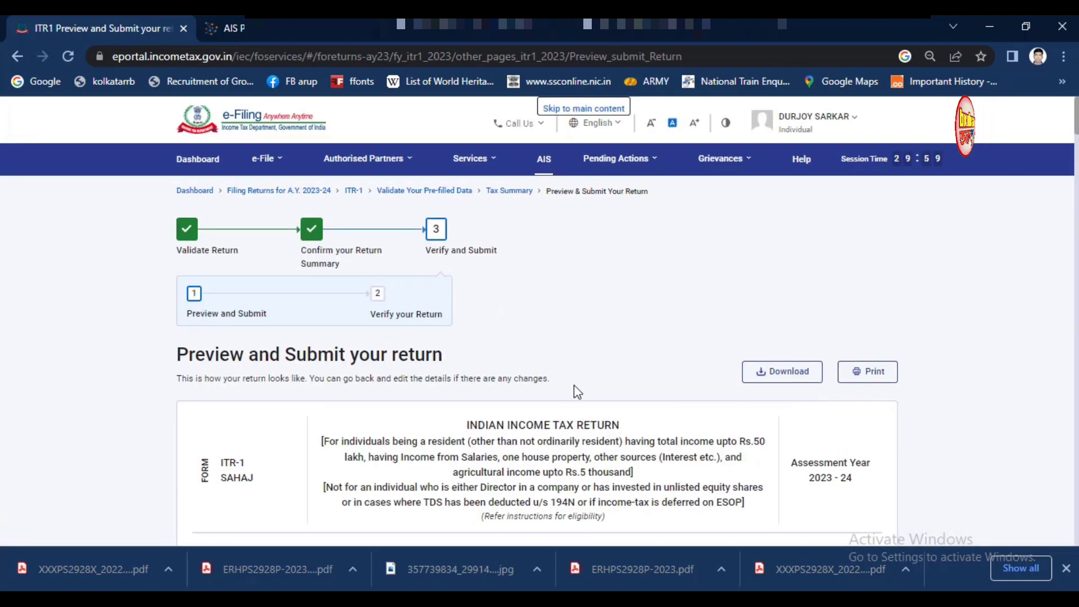
Review the ITR-1 preview through to the verification section and proceed to validation.
{"action": "scroll", "coordinate": [574, 387], "scroll_direction": "down", "scroll_amount": 10}
{"action": "scroll", "coordinate": [576, 392], "scroll_direction": "down", "scroll_amount": 15}
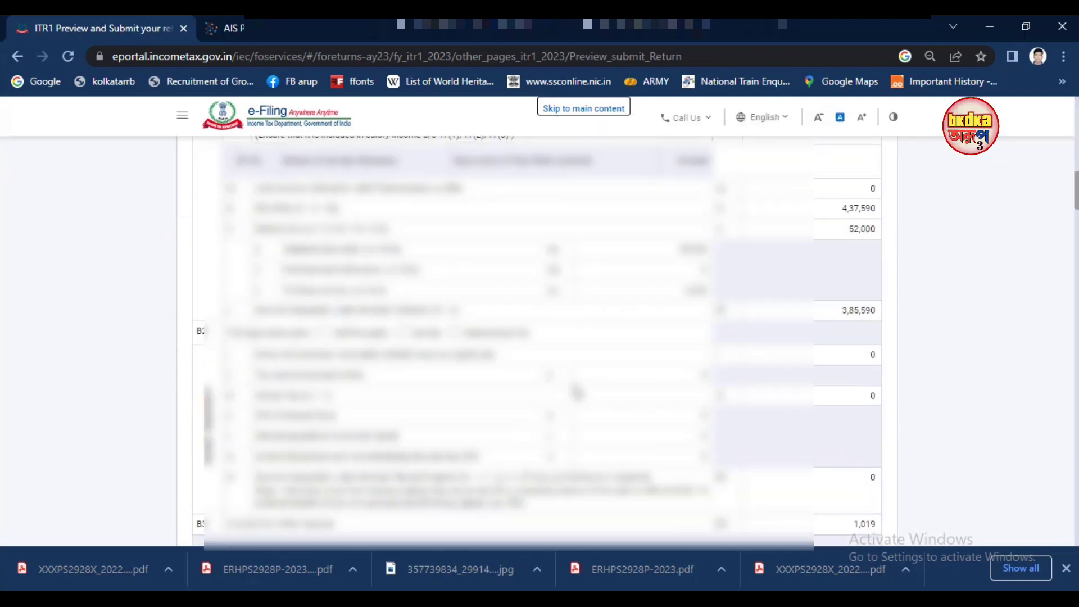
{"action": "scroll", "coordinate": [576, 392], "scroll_direction": "down", "scroll_amount": 15}
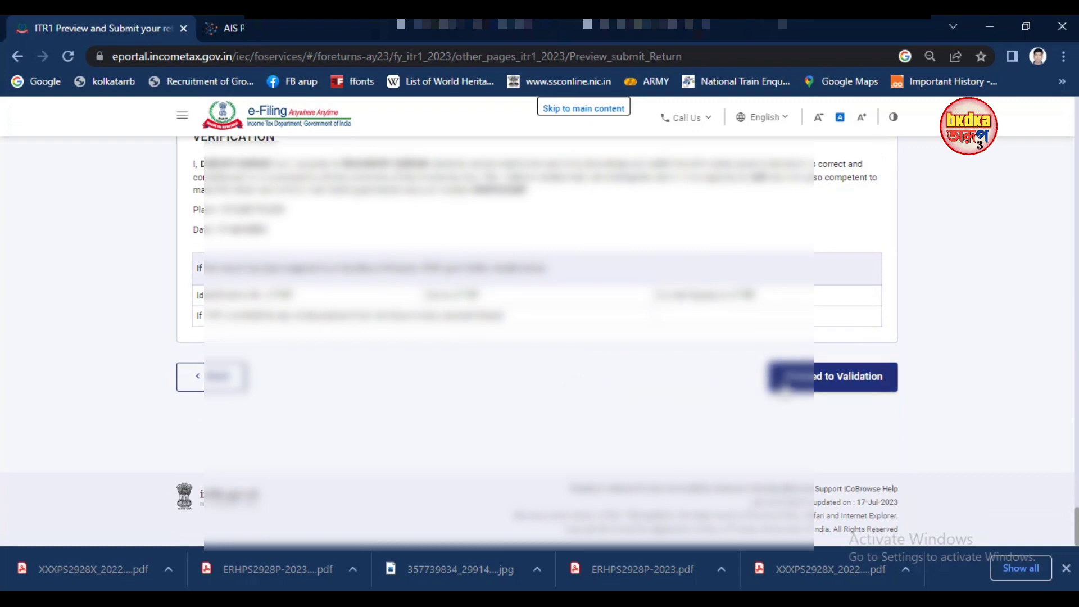
{"action": "left_click", "coordinate": [788, 387]}
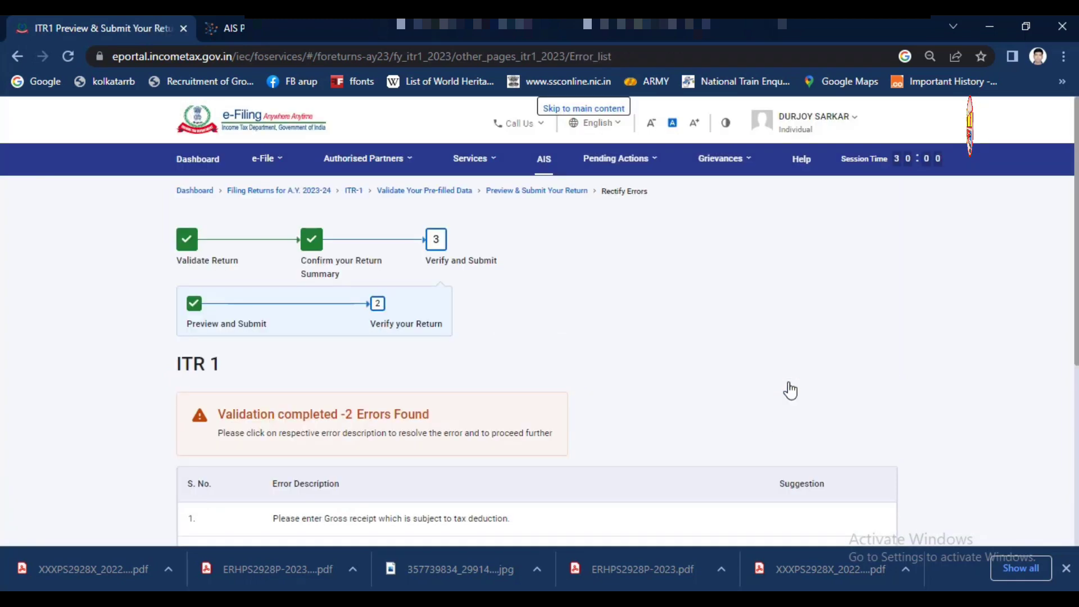
Open the gross receipt validation error and examine the fields of the Union Bank of India RO Siliguri TDS entry.
{"action": "scroll", "coordinate": [655, 354], "scroll_direction": "down", "scroll_amount": 3}
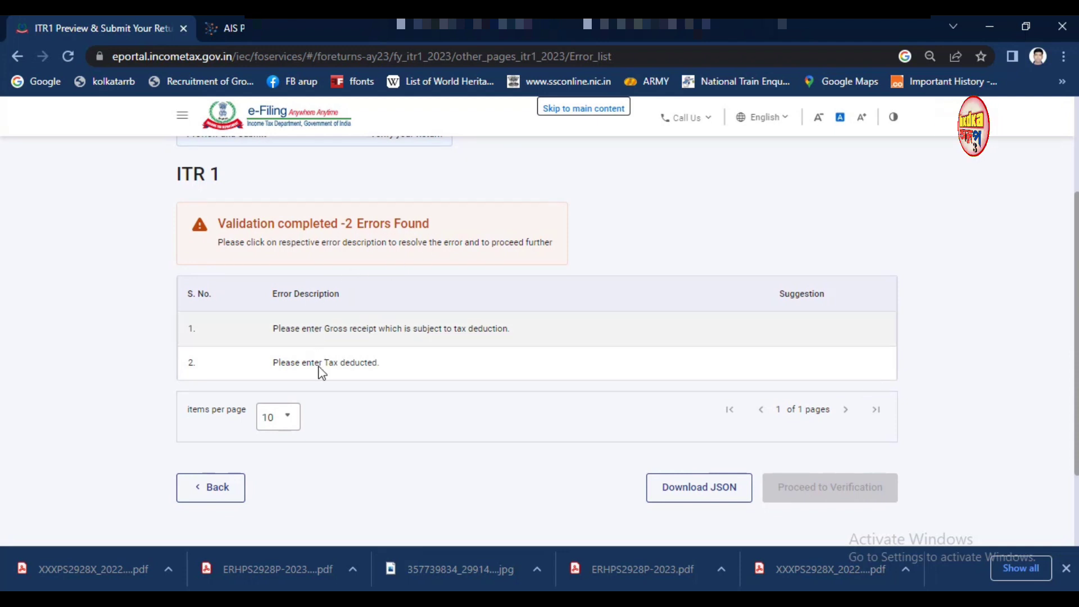
{"action": "left_click", "coordinate": [320, 336]}
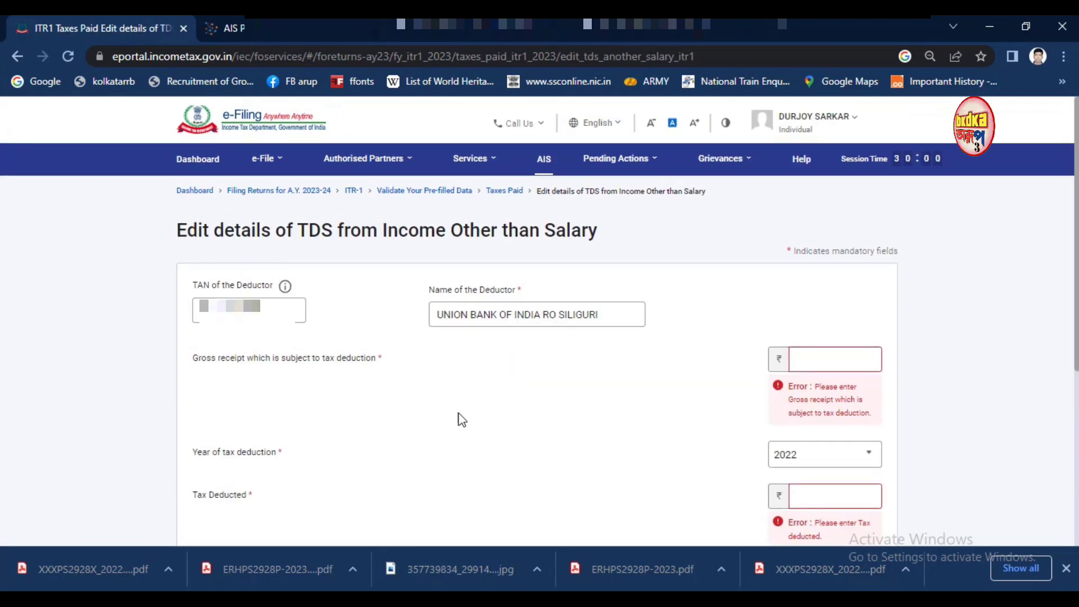
{"action": "scroll", "coordinate": [467, 420], "scroll_direction": "down", "scroll_amount": 2}
{"action": "scroll", "coordinate": [467, 421], "scroll_direction": "up", "scroll_amount": 2}
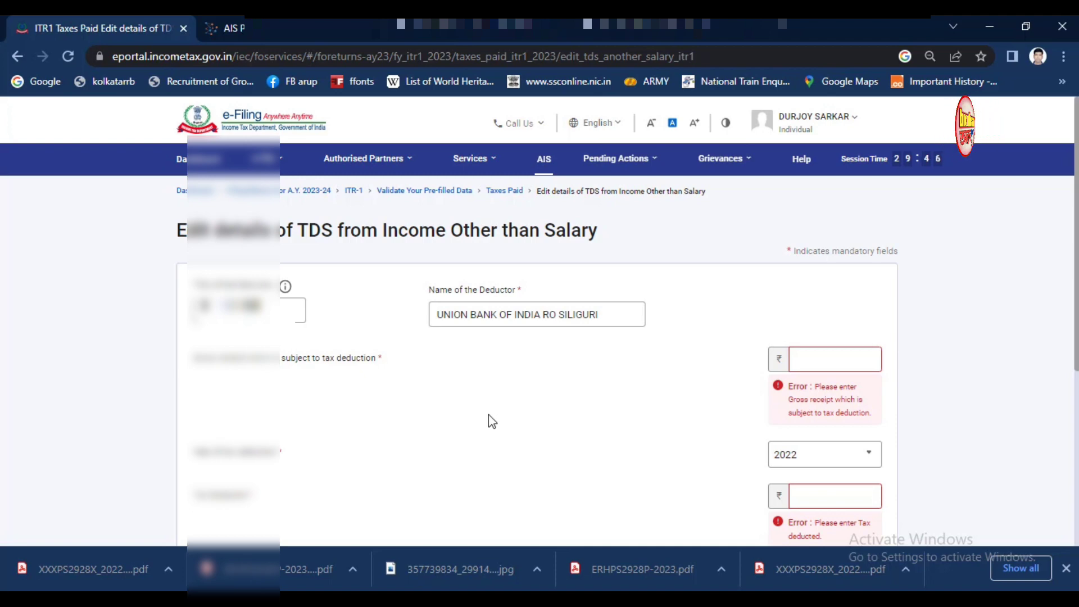
{"action": "scroll", "coordinate": [488, 420], "scroll_direction": "down", "scroll_amount": 2}
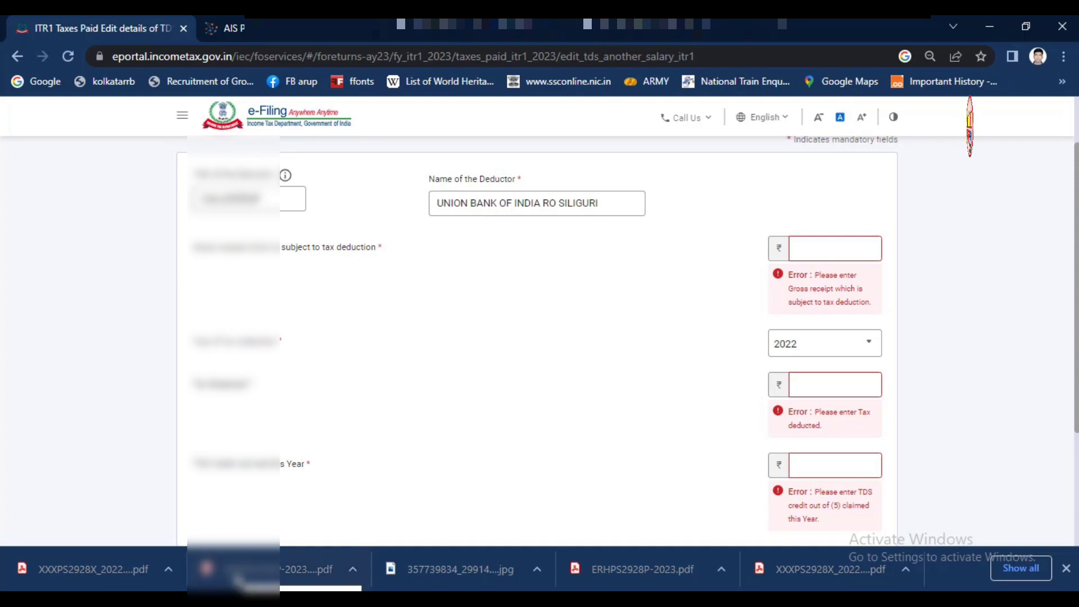
Look up the deductor's credited amount and tax deducted in the downloaded Annual Tax Statement PDF and return to the TDS form.
{"action": "left_click", "coordinate": [430, 576]}
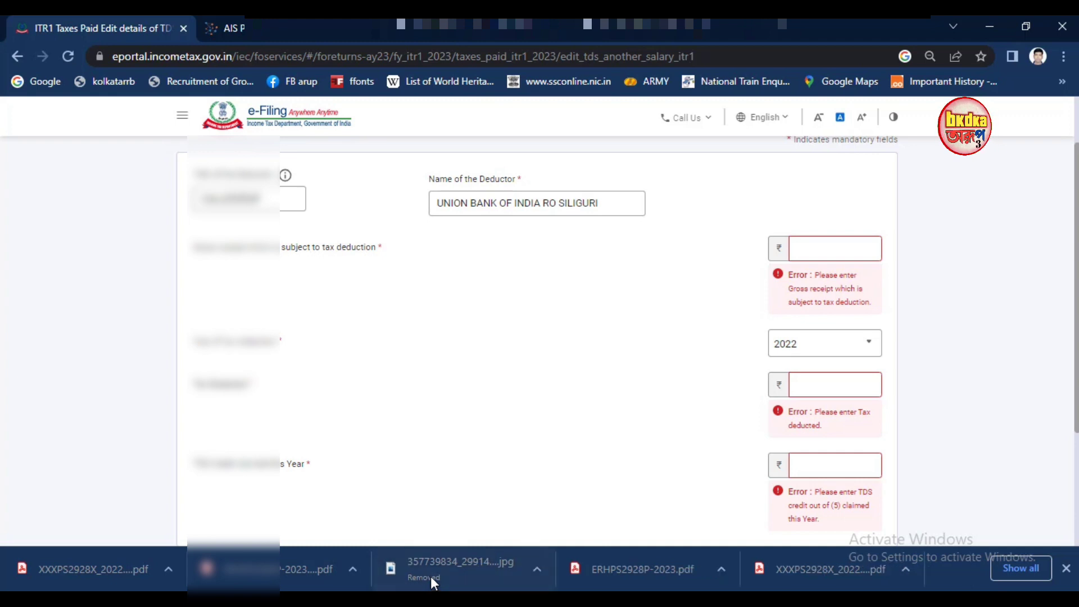
{"action": "left_click", "coordinate": [309, 572]}
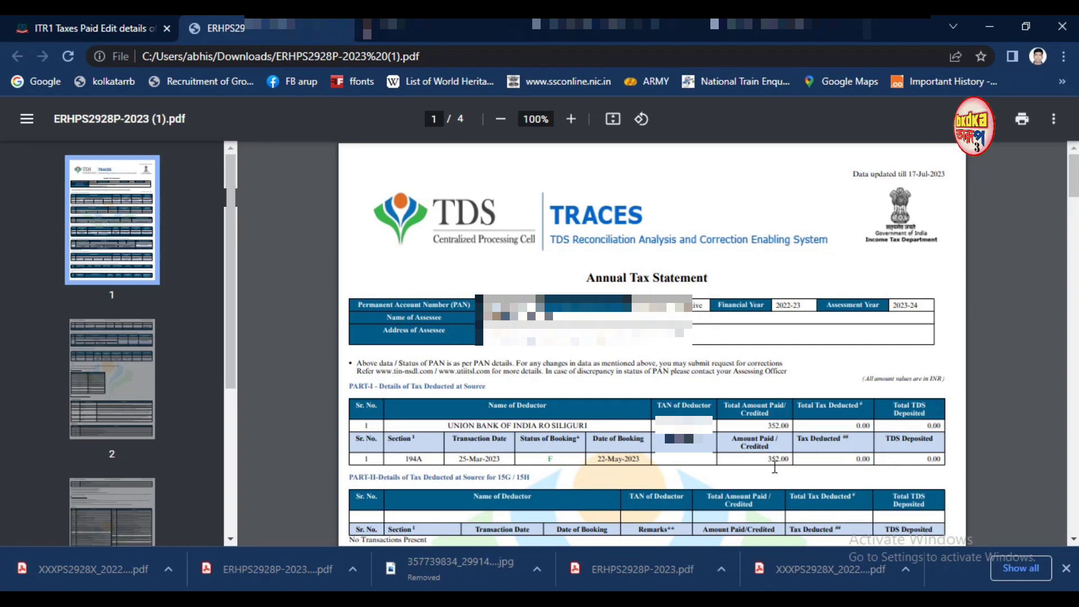
{"action": "key", "text": "ctrl+Tab"}
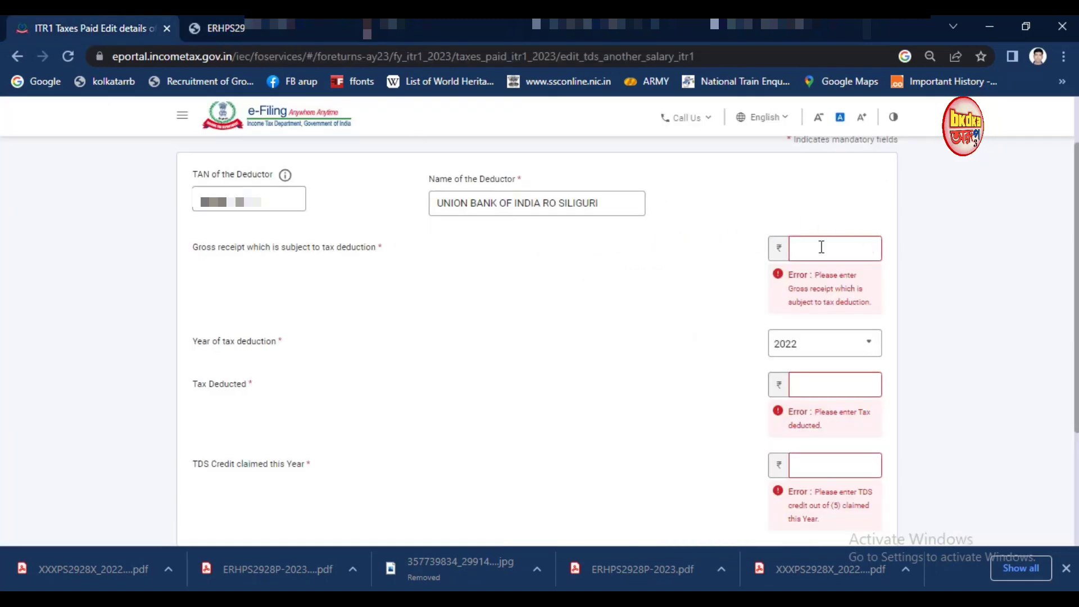
Try to save the TDS entry with a gross receipt of 352, tax deducted 0 and TDS credit claimed 0.
{"action": "left_click", "coordinate": [284, 337]}
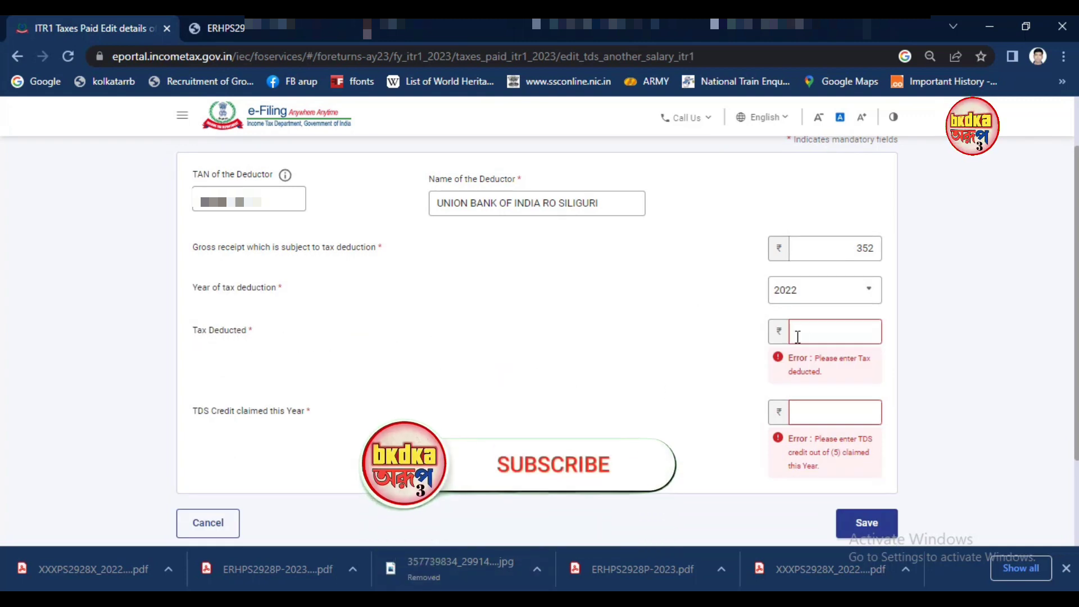
{"action": "left_click", "coordinate": [836, 336]}
{"action": "type", "text": "0"}
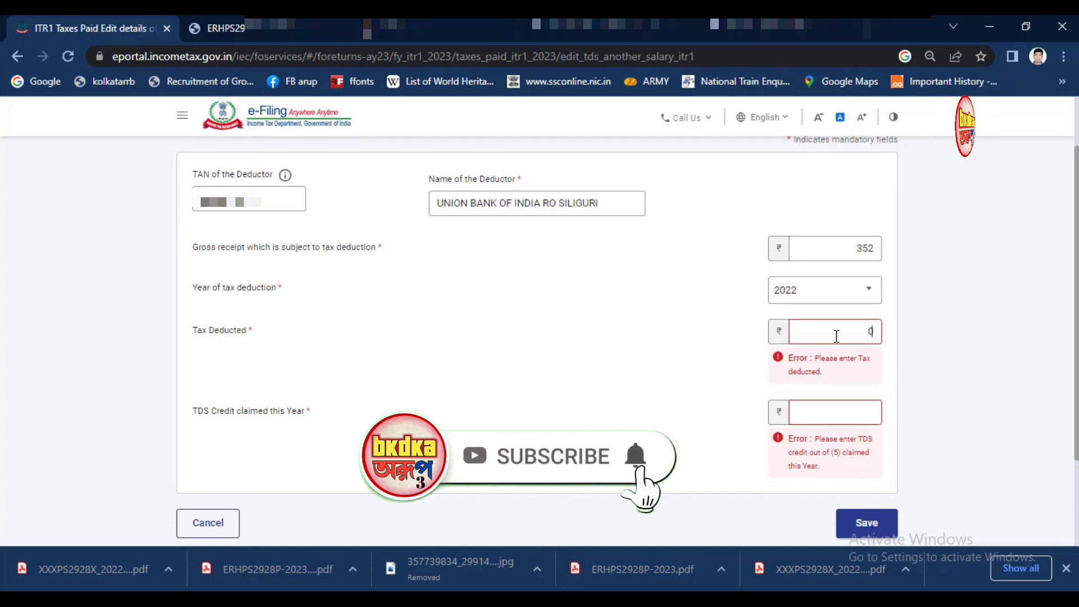
{"action": "left_click", "coordinate": [819, 412]}
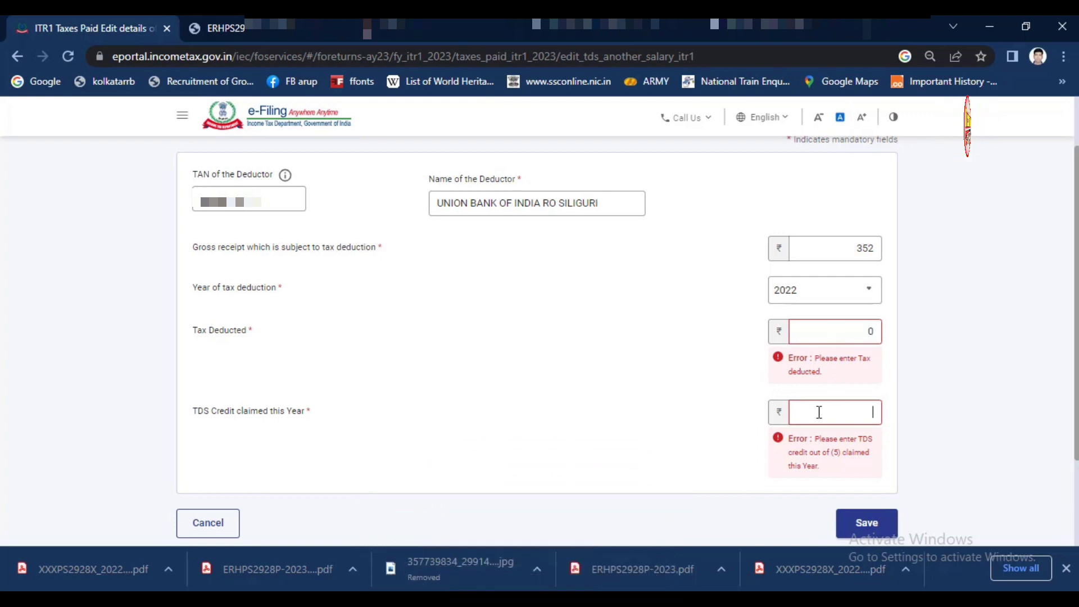
{"action": "type", "text": "0"}
{"action": "left_click", "coordinate": [689, 412]}
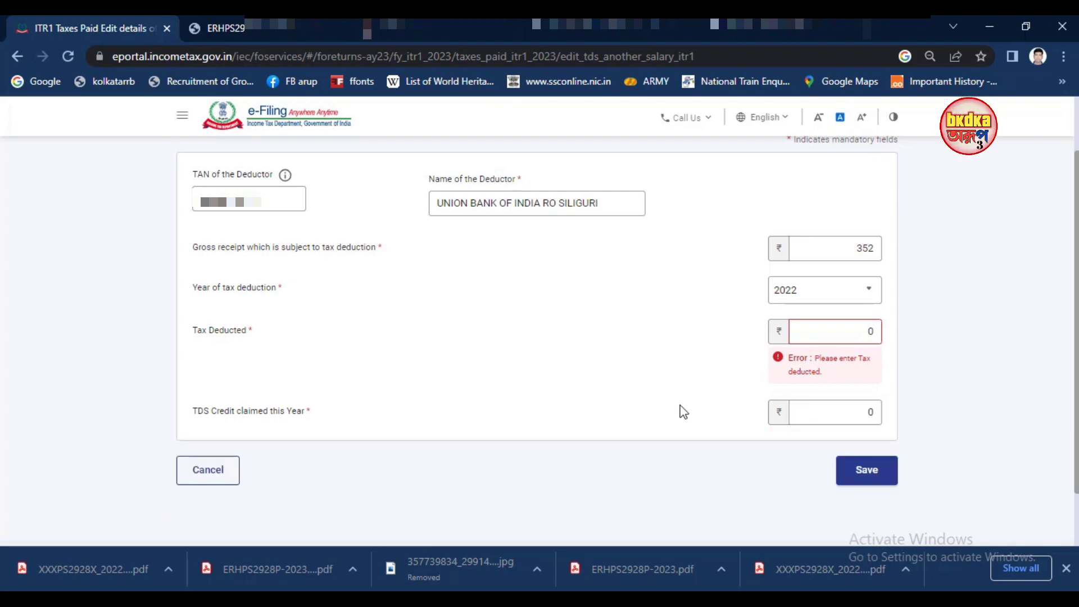
{"action": "left_click", "coordinate": [864, 473]}
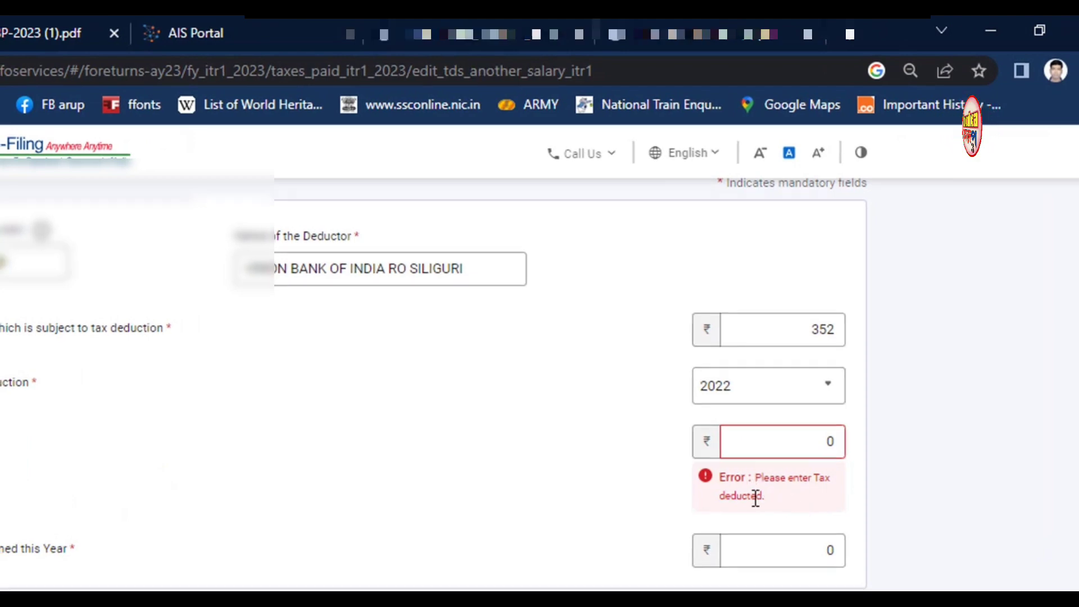
Try 1 and again 0 as the tax deducted, and cancel editing the TDS entry.
{"action": "left_click", "coordinate": [862, 329]}
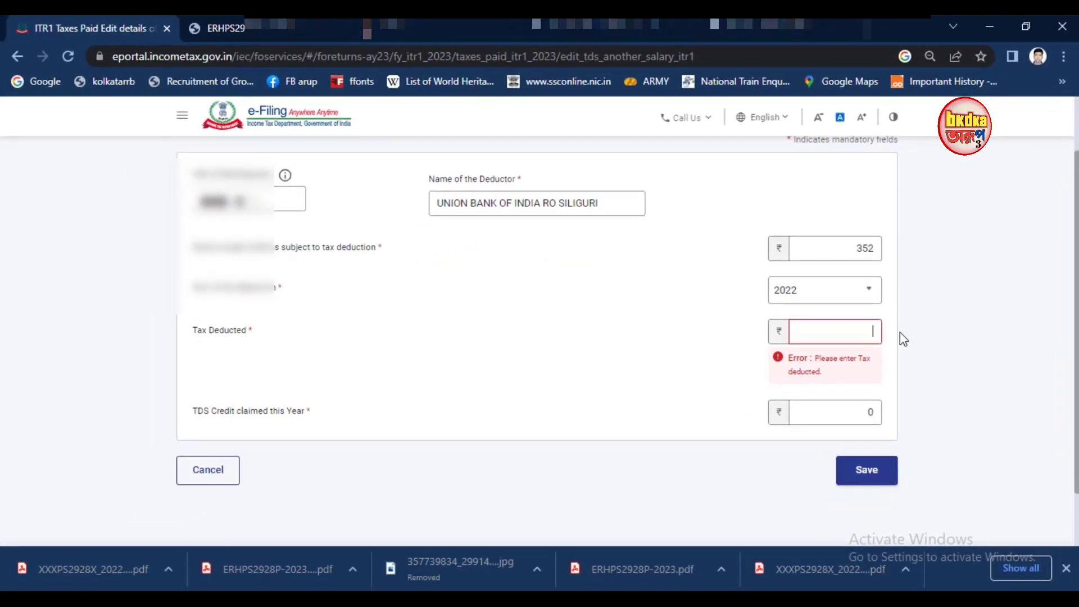
{"action": "type", "text": "1"}
{"action": "left_click", "coordinate": [679, 348]}
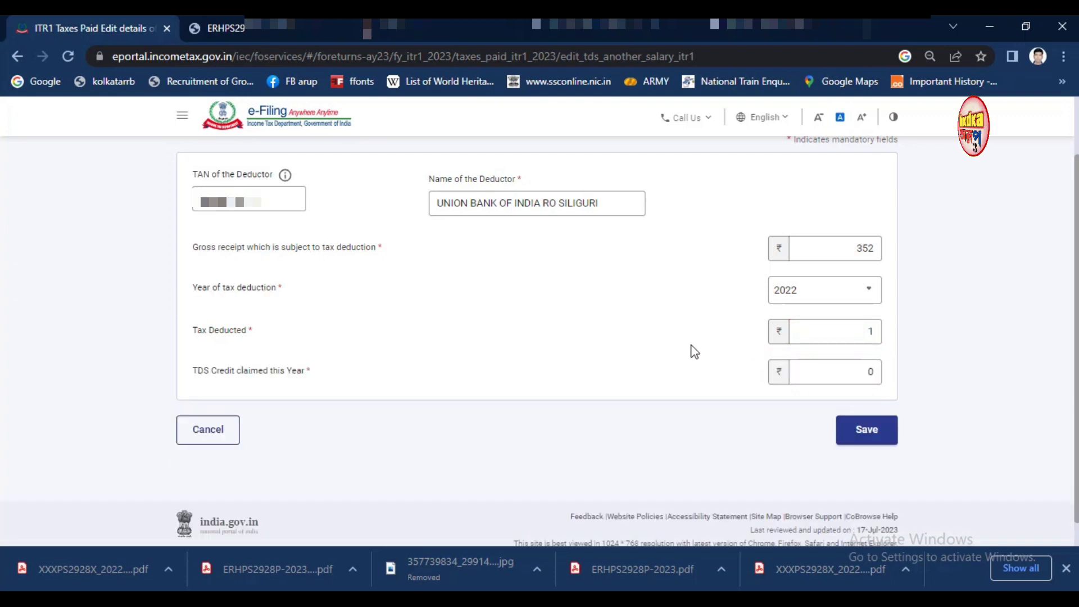
{"action": "left_click_drag", "start_coordinate": [859, 333], "coordinate": [882, 330]}
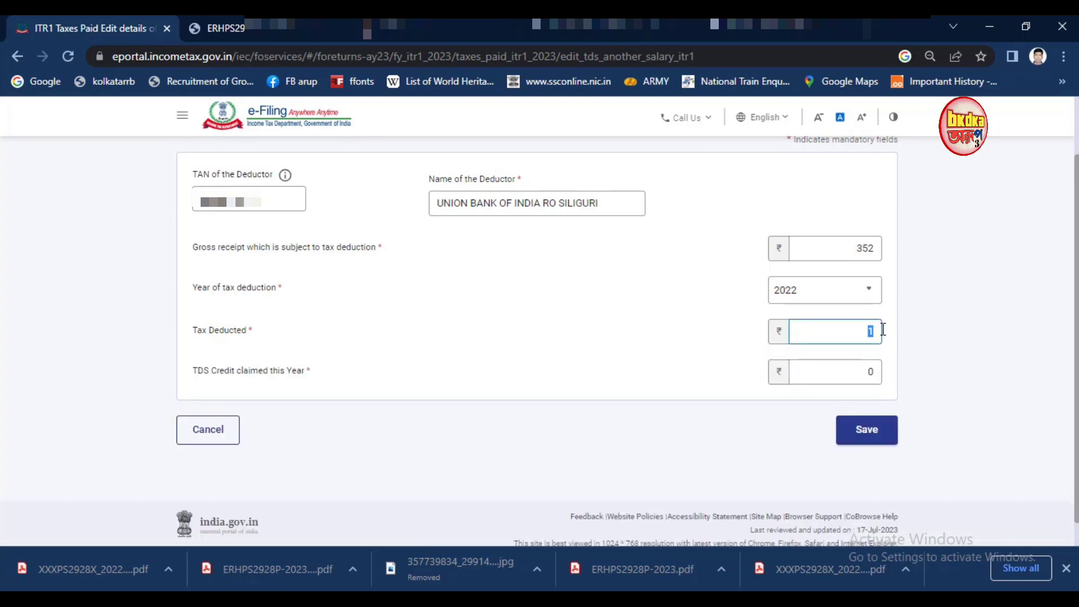
{"action": "type", "text": "0"}
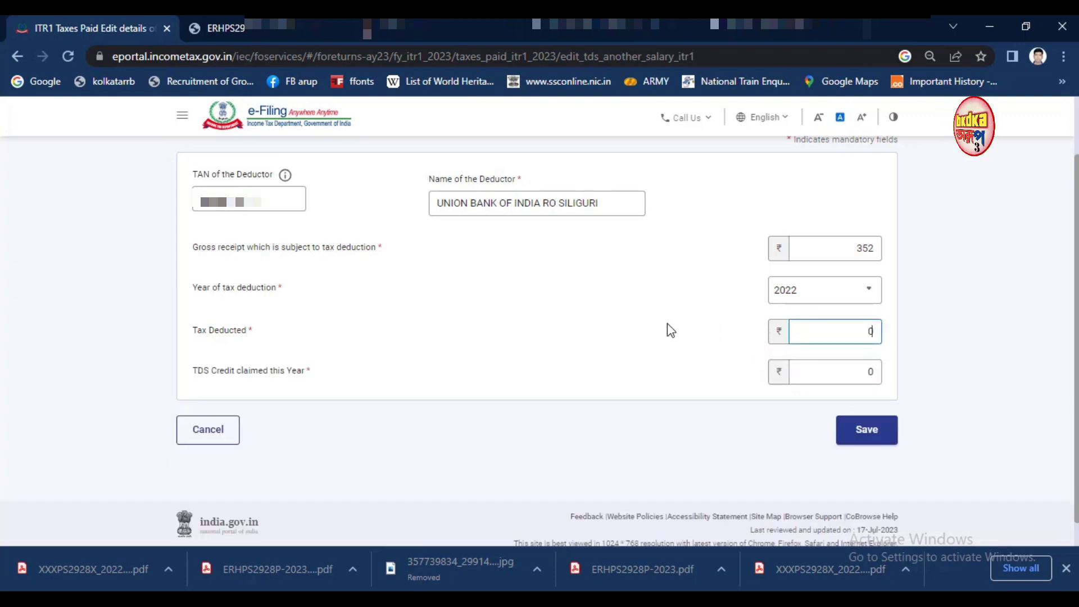
{"action": "left_click", "coordinate": [669, 328]}
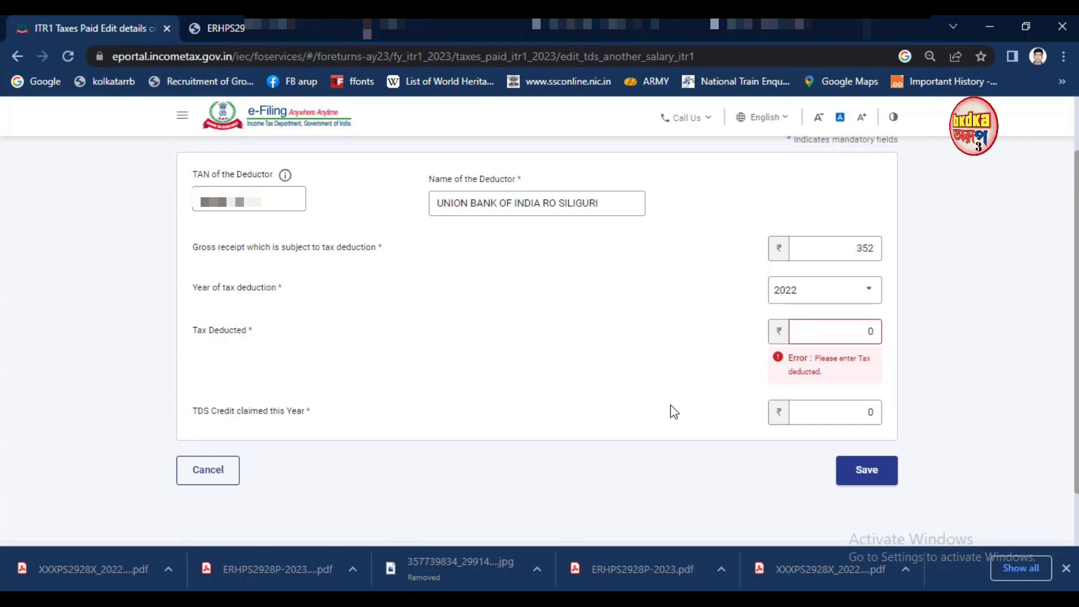
{"action": "left_click", "coordinate": [208, 471]}
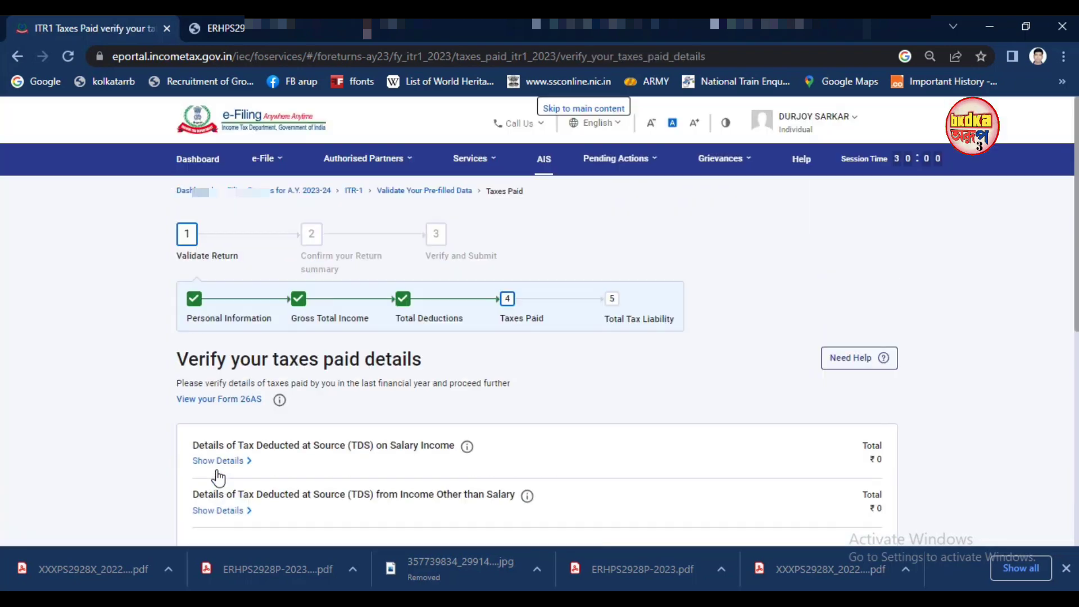
Check the TDS details on salary and on other income, and open the downloaded 2022-23 AIS PDF for comparison.
{"action": "scroll", "coordinate": [125, 381], "scroll_direction": "down", "scroll_amount": 3}
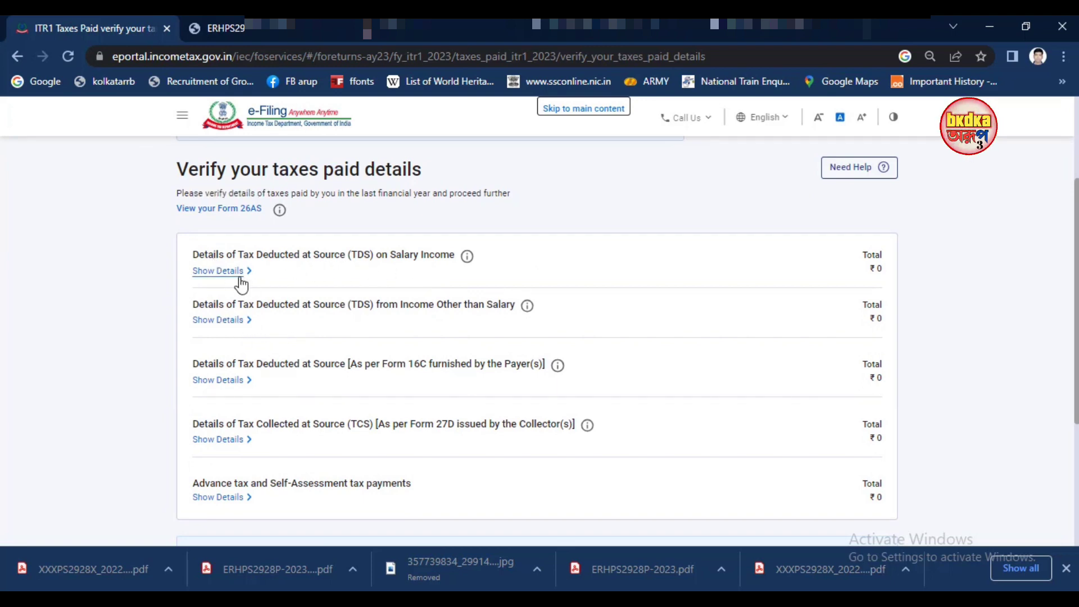
{"action": "left_click", "coordinate": [225, 272]}
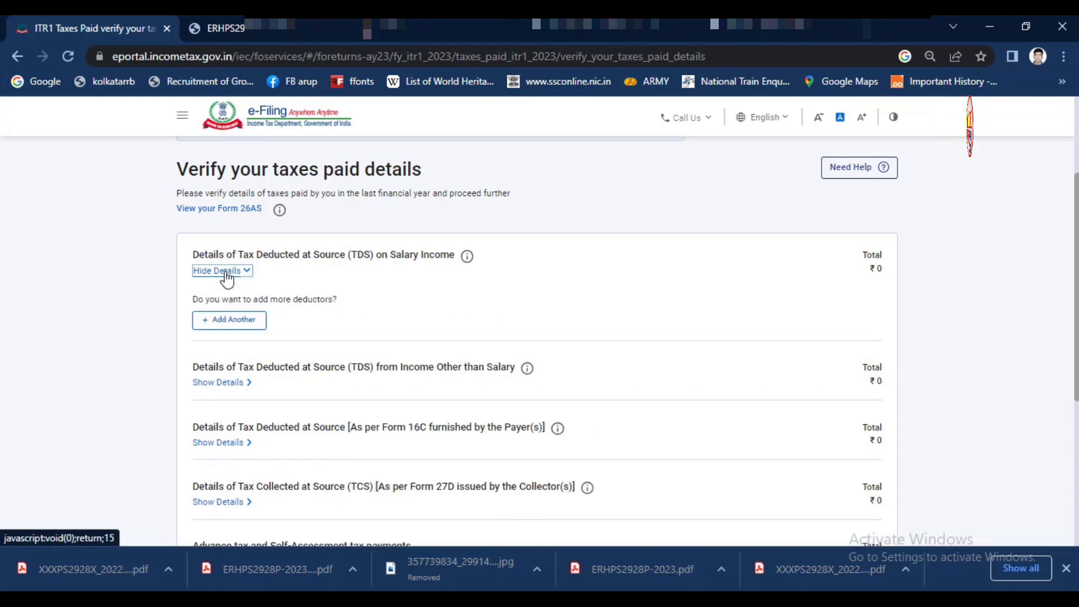
{"action": "left_click", "coordinate": [225, 272]}
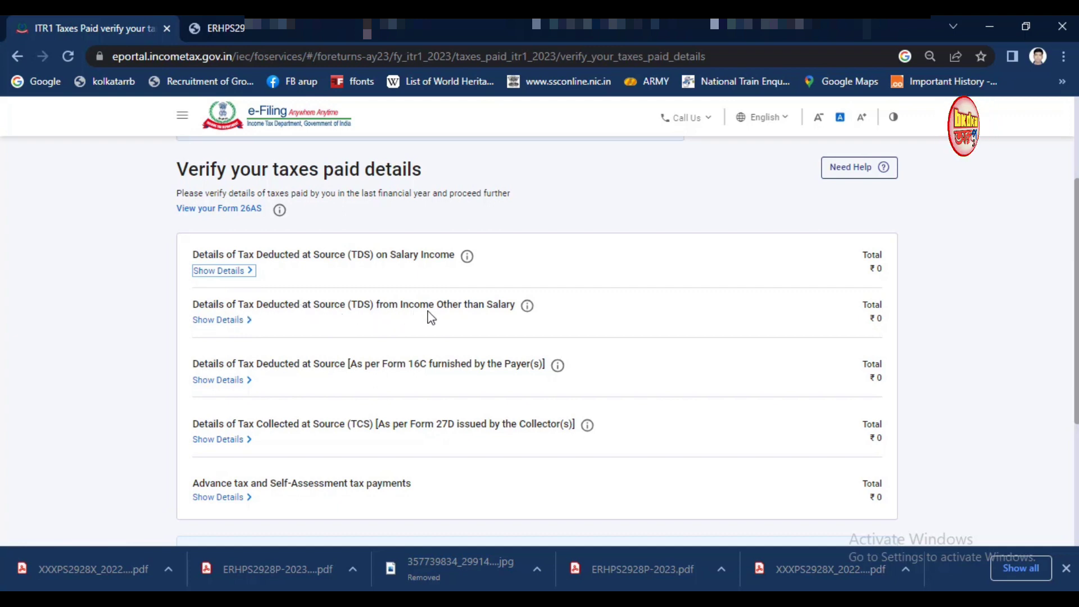
{"action": "left_click", "coordinate": [222, 322]}
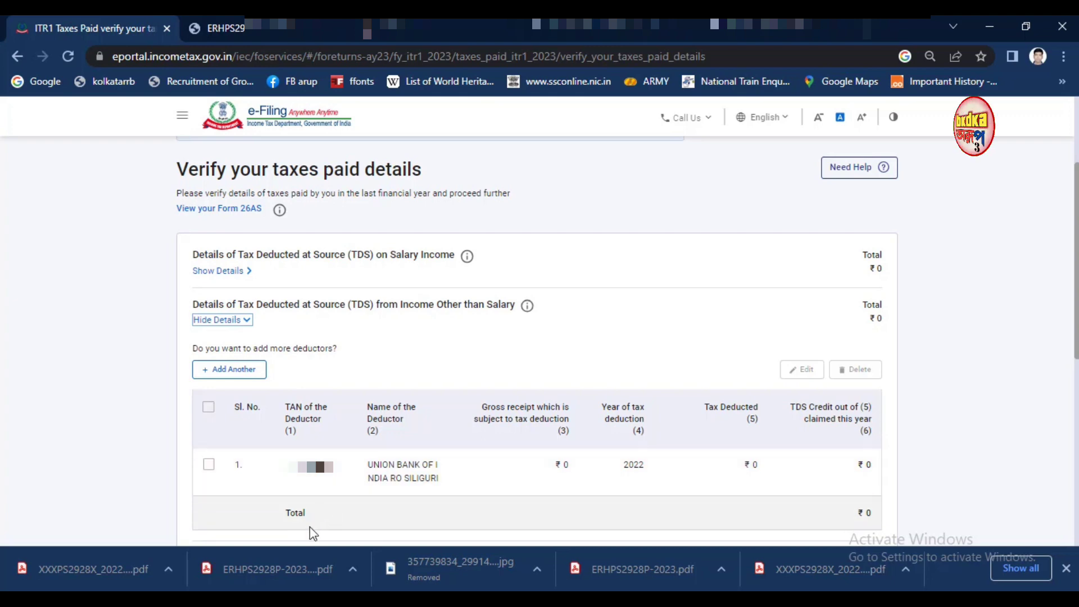
{"action": "left_click", "coordinate": [116, 563]}
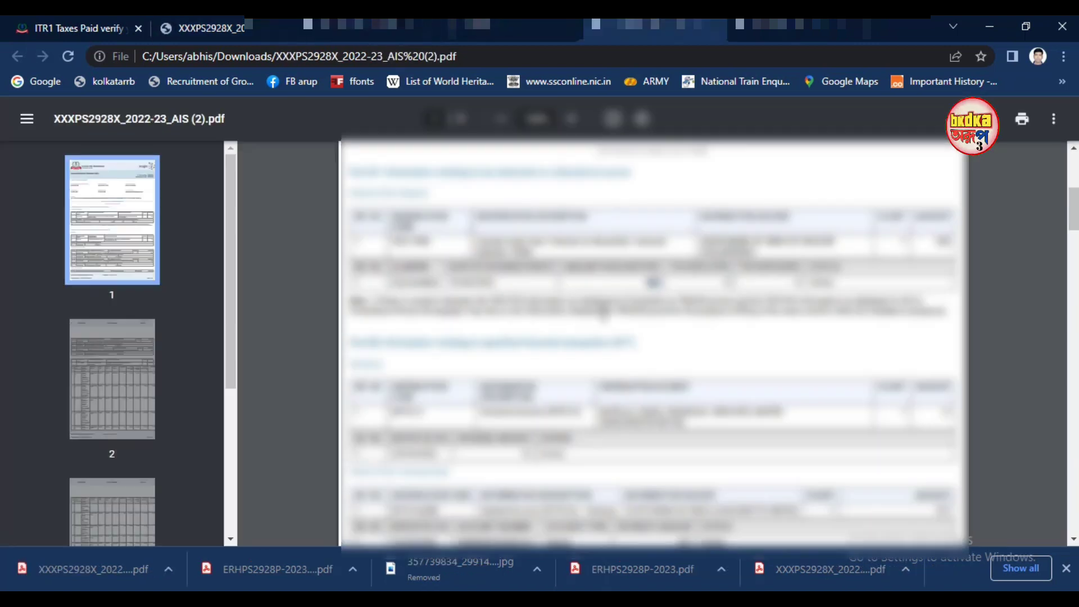
Check the amount credited and TDS deducted for the deposit interest in Part B1 of the AIS PDF and return to the tax return.
{"action": "scroll", "coordinate": [603, 314], "scroll_direction": "down", "scroll_amount": 6}
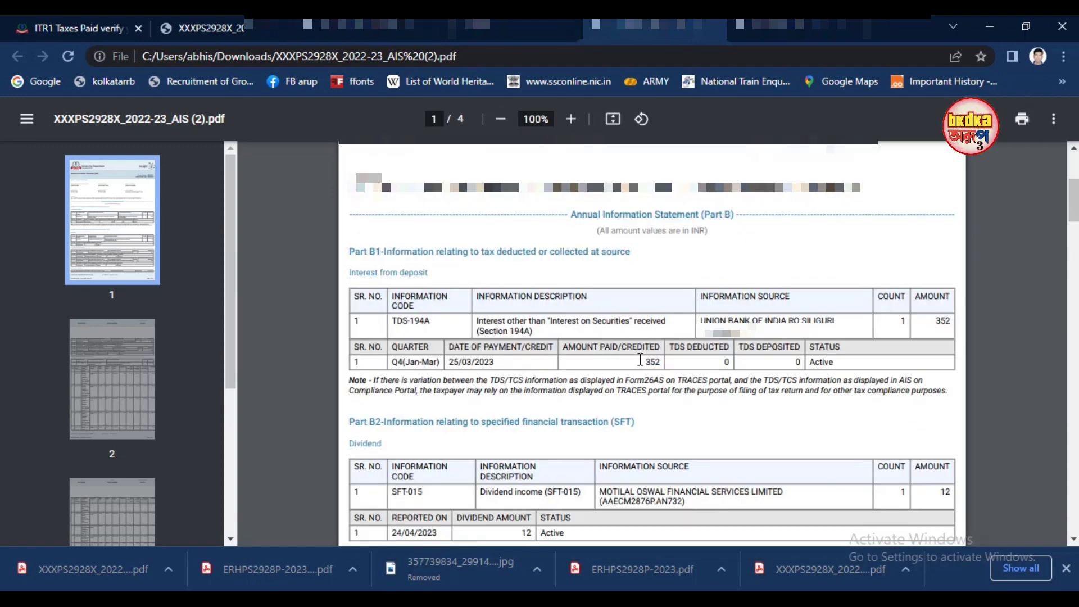
{"action": "left_click_drag", "start_coordinate": [644, 364], "coordinate": [668, 363]}
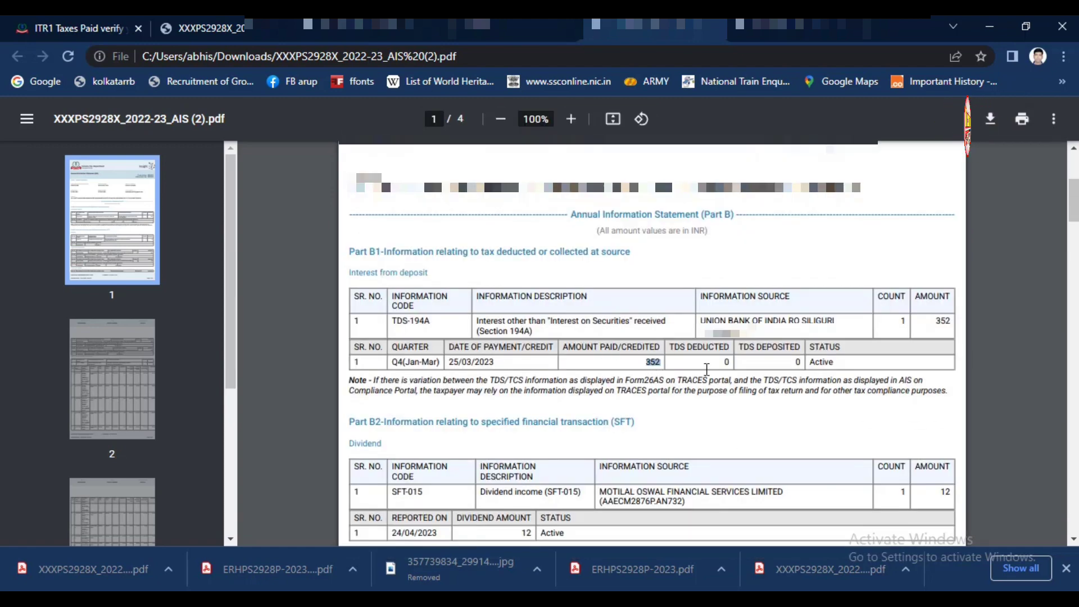
{"action": "left_click", "coordinate": [706, 369]}
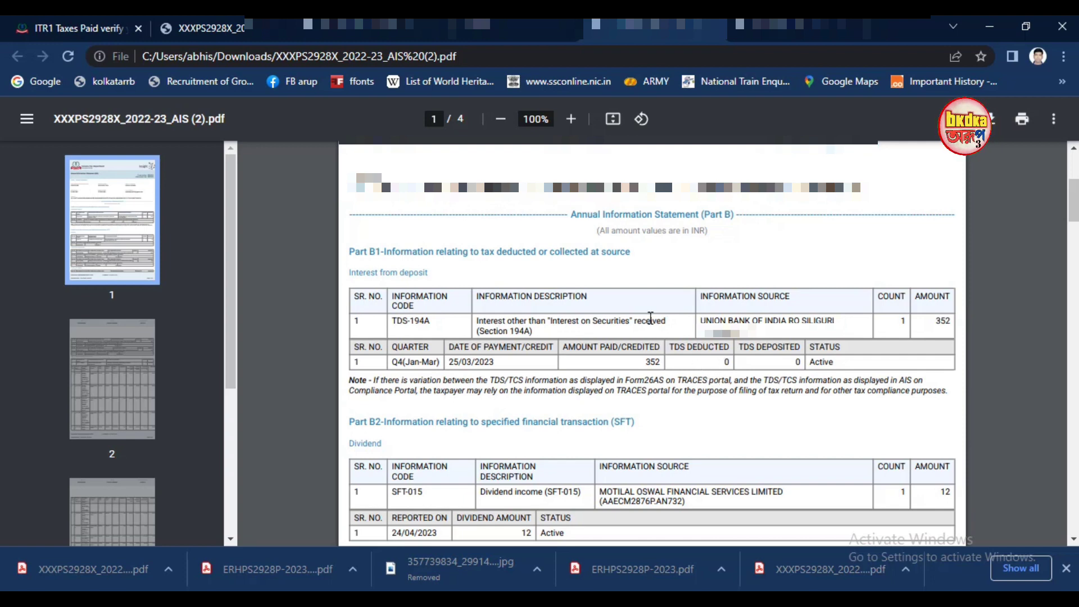
{"action": "left_click", "coordinate": [96, 25]}
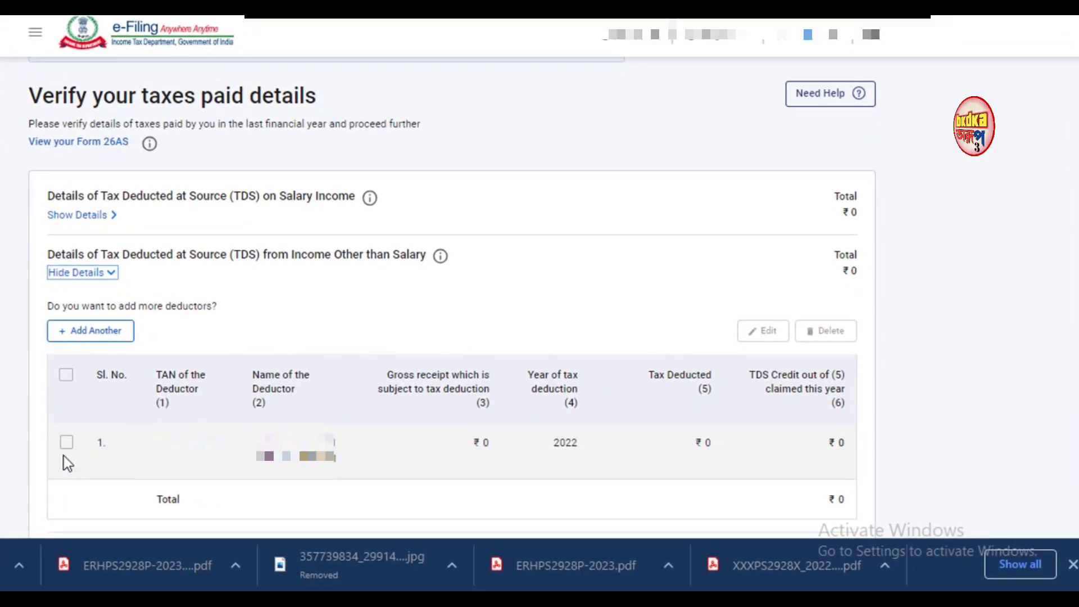
Delete the deductor entry from the TDS on income other than salary and confirm the taxes paid details.
{"action": "left_click", "coordinate": [66, 442]}
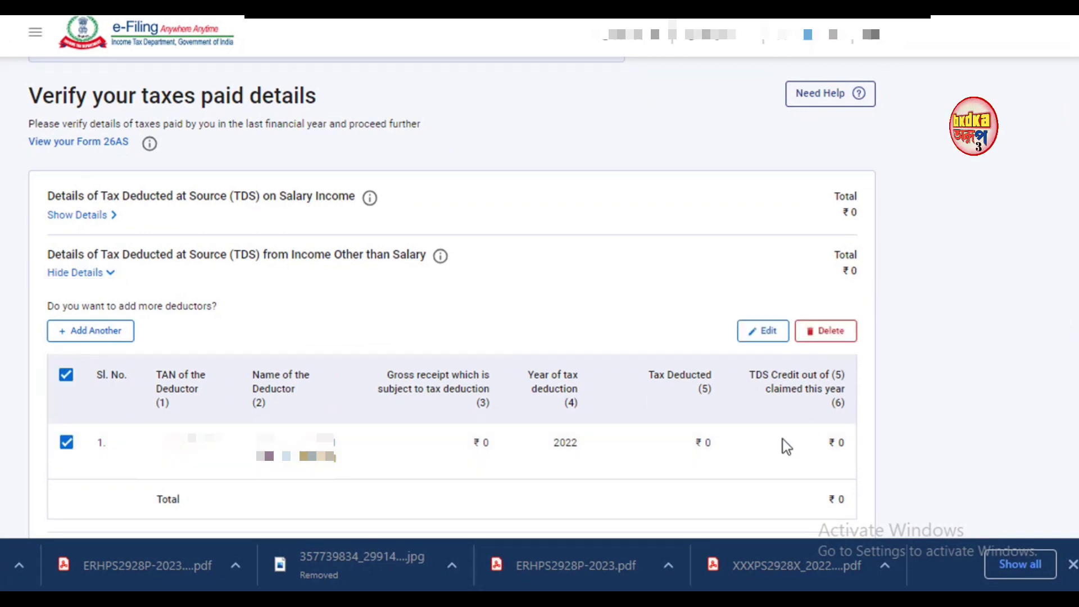
{"action": "left_click", "coordinate": [832, 332]}
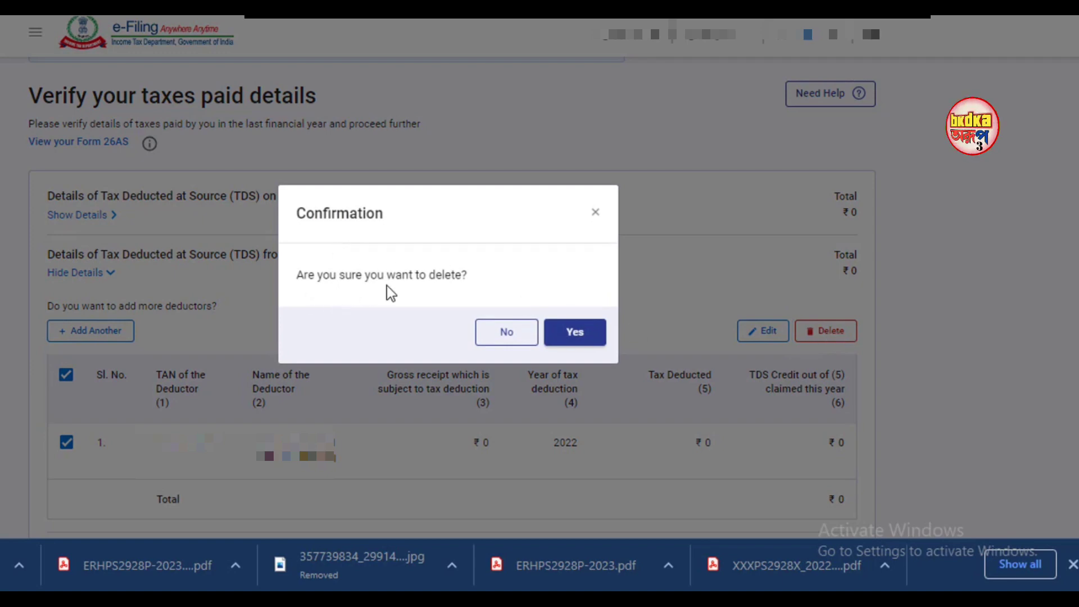
{"action": "left_click", "coordinate": [571, 336]}
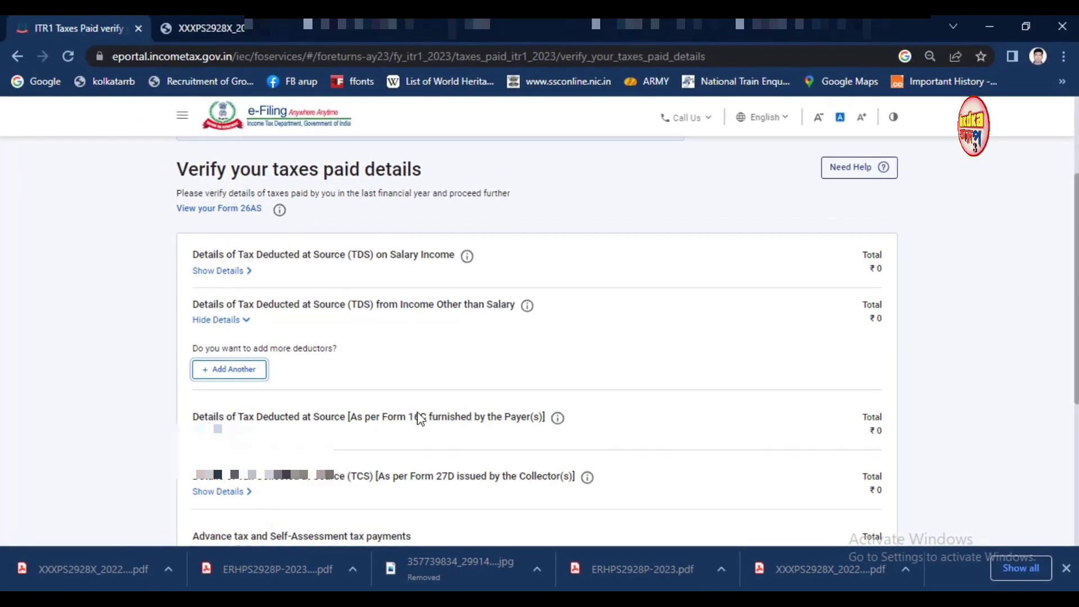
{"action": "scroll", "coordinate": [623, 381], "scroll_direction": "down", "scroll_amount": 5}
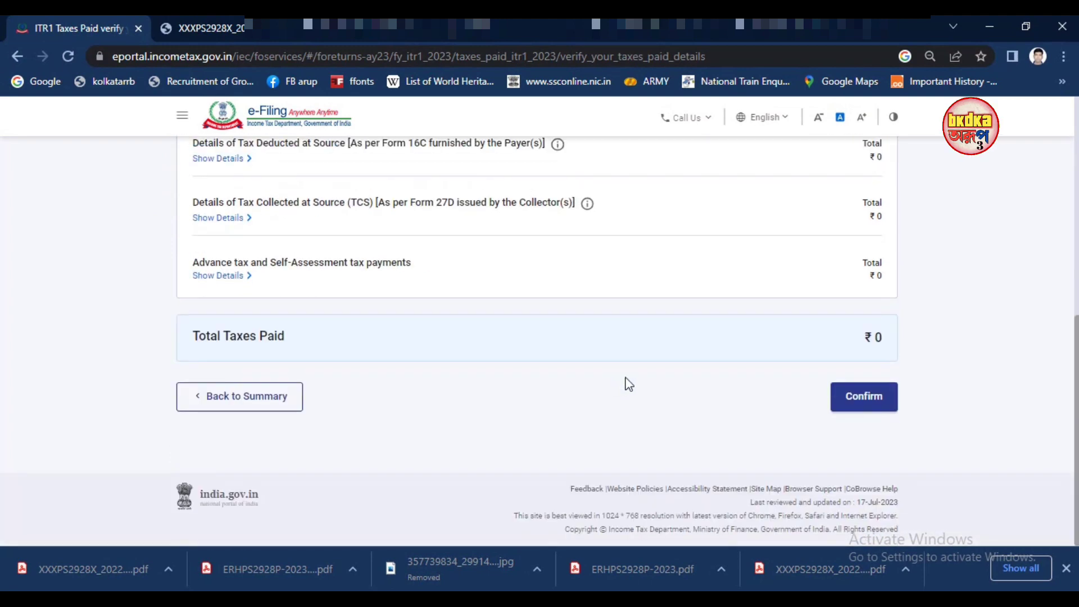
{"action": "left_click", "coordinate": [867, 409]}
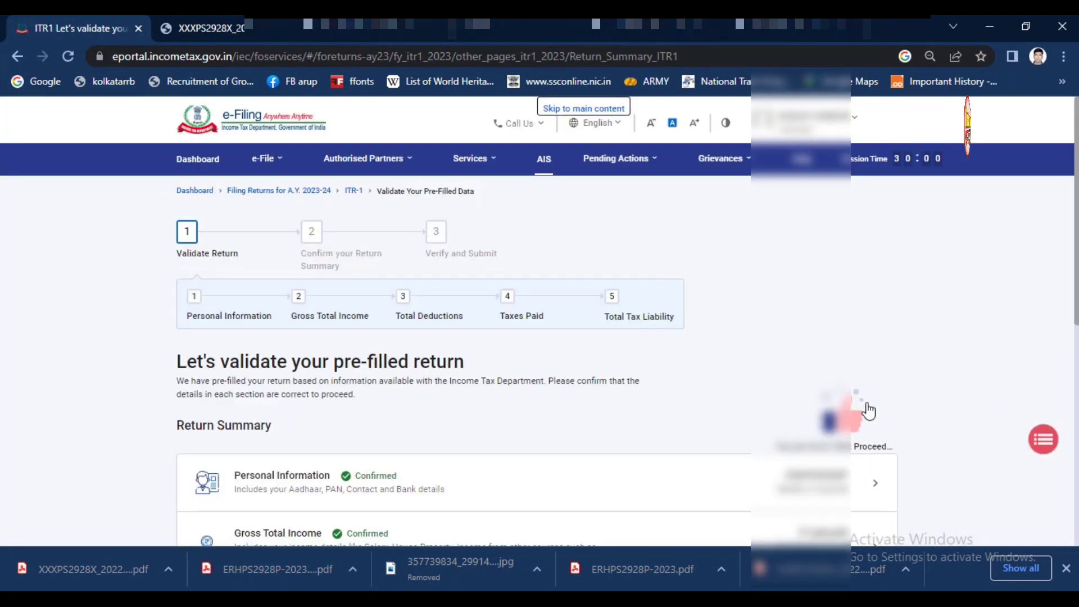
Proceed from the validated return summary through the tax summary to the preview of the return.
{"action": "scroll", "coordinate": [462, 344], "scroll_direction": "down", "scroll_amount": 1}
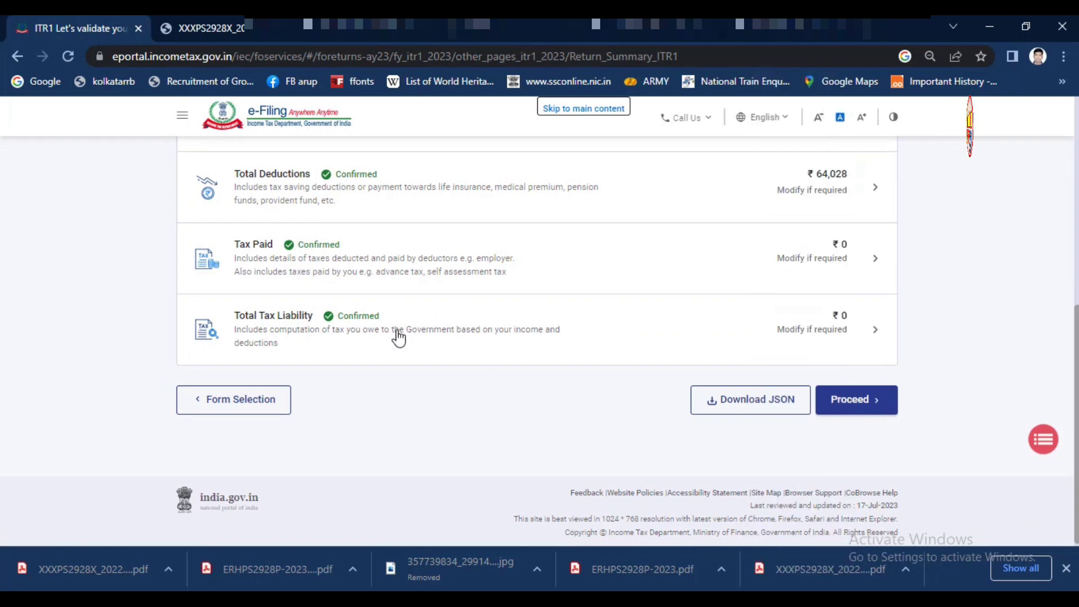
{"action": "left_click", "coordinate": [853, 402]}
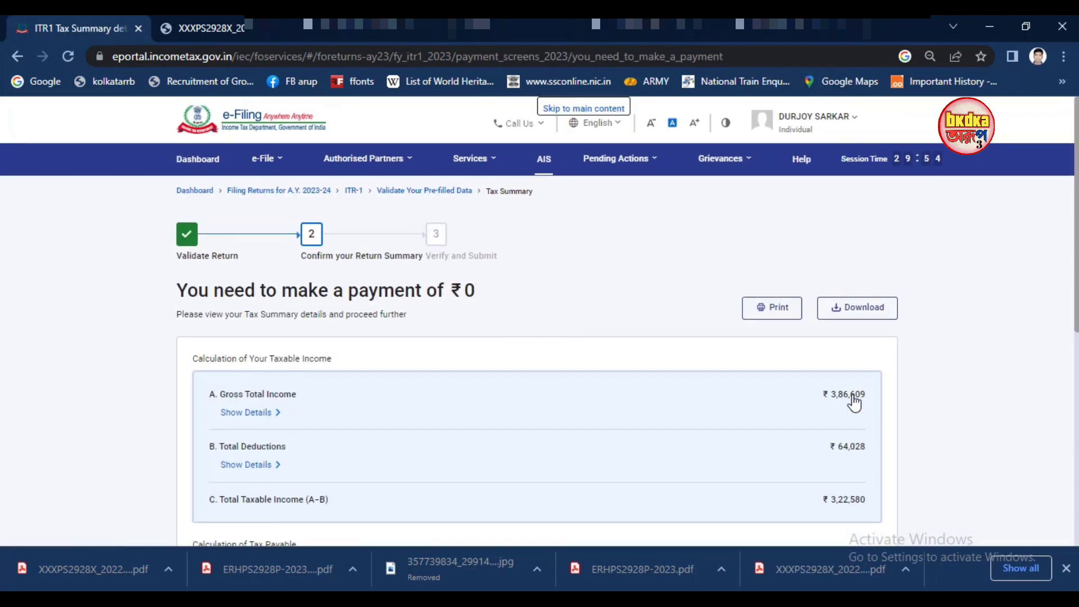
{"action": "scroll", "coordinate": [852, 399], "scroll_direction": "down", "scroll_amount": 6}
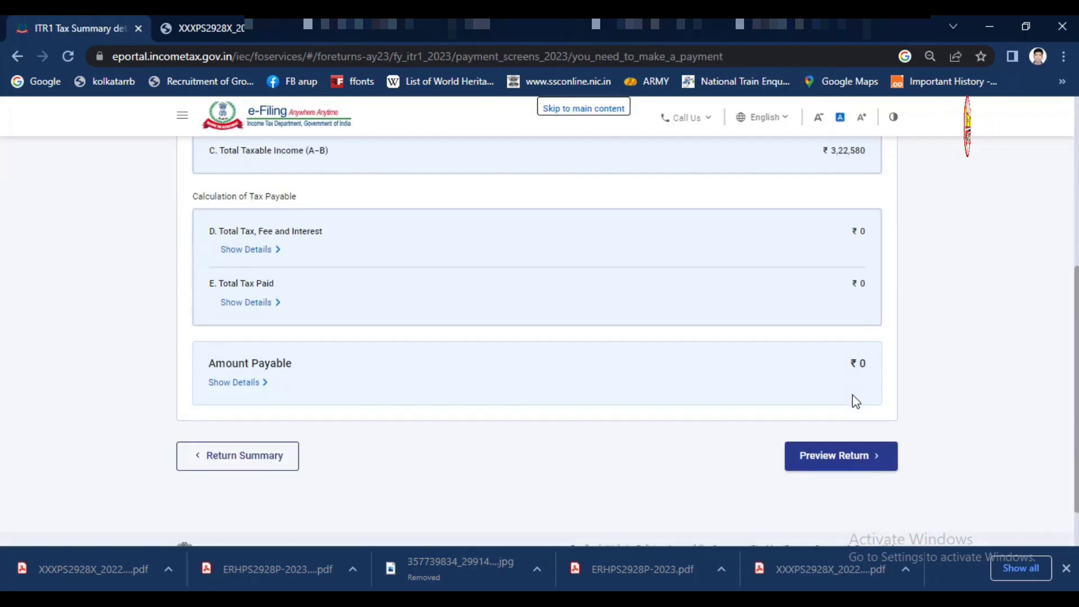
{"action": "left_click", "coordinate": [847, 468]}
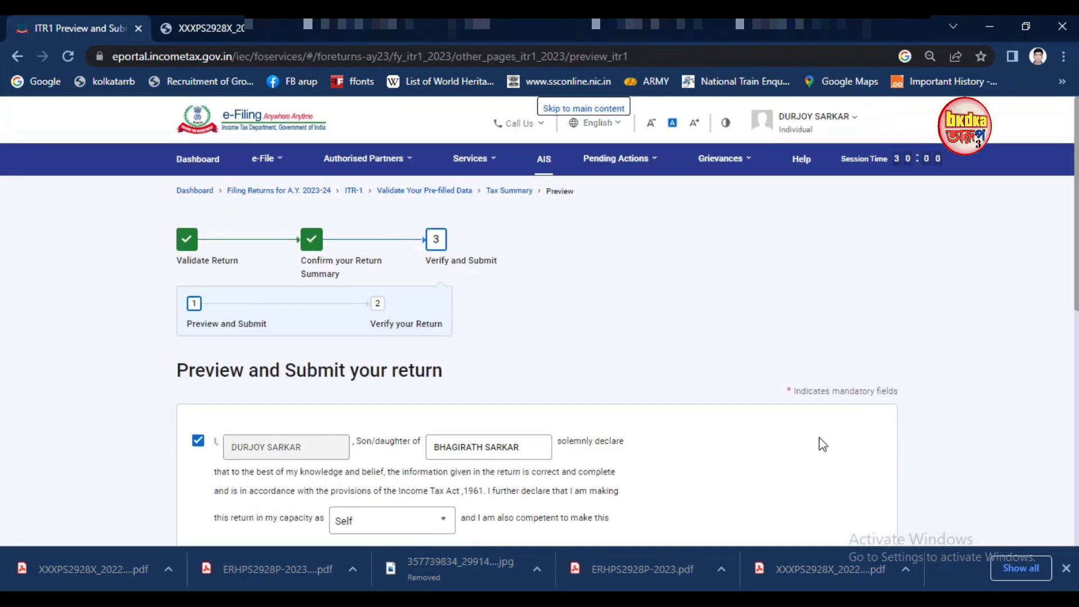